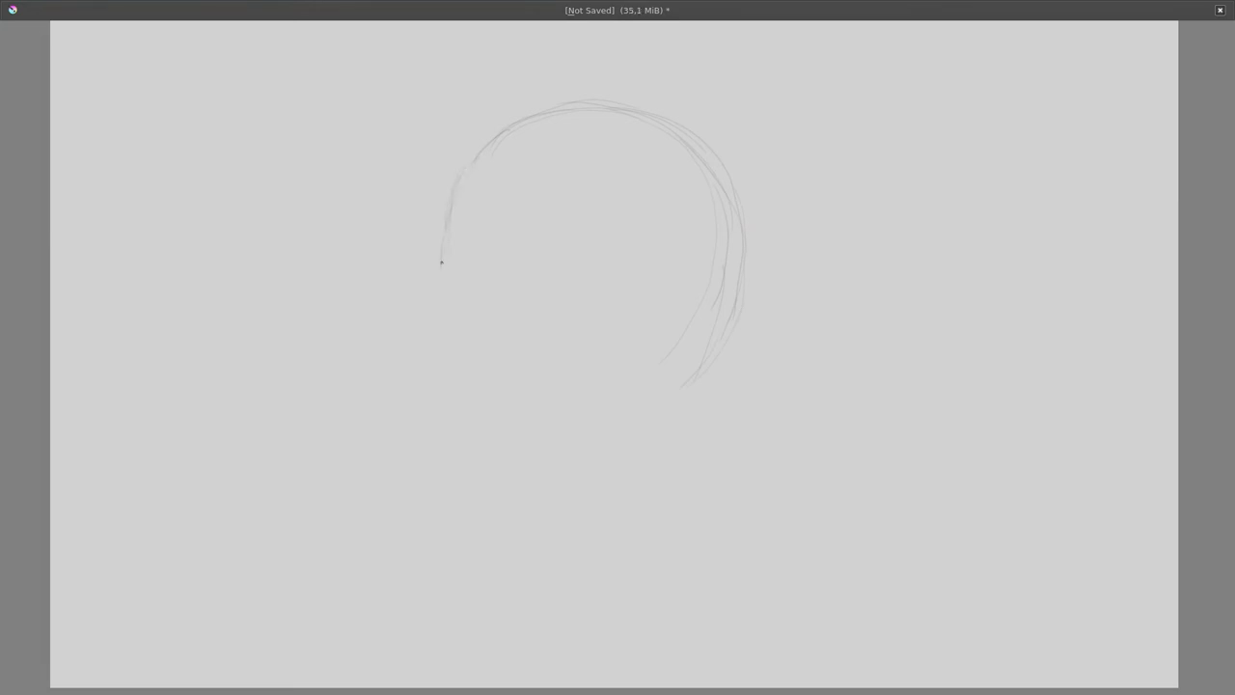
Draw the forehead, nose and lips profile line, plus the ear's outer and inner curves
{"action": "left_click_drag", "start_coordinate": [396, 356], "coordinate": [428, 297]}
{"action": "left_click_drag", "start_coordinate": [397, 362], "coordinate": [422, 374]}
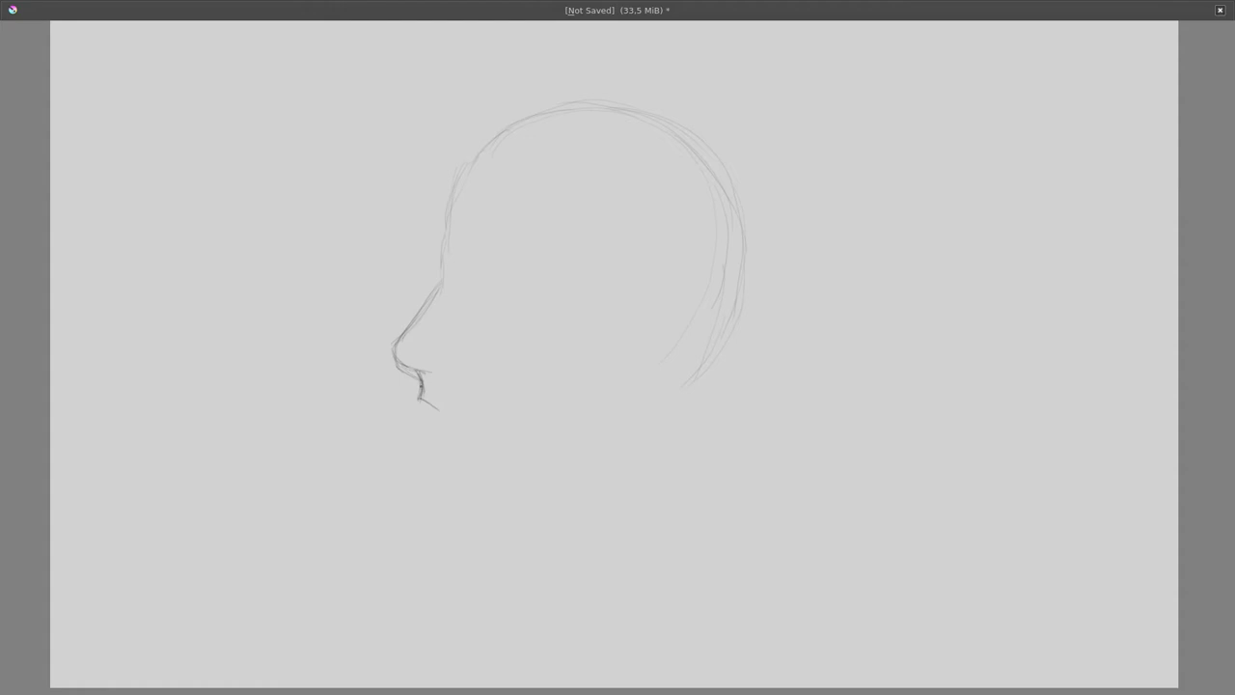
{"action": "mouse_move", "coordinate": [419, 407]}
{"action": "left_mouse_down"}
{"action": "mouse_move", "coordinate": [466, 476]}
{"action": "mouse_move", "coordinate": [533, 515]}
{"action": "left_mouse_up"}
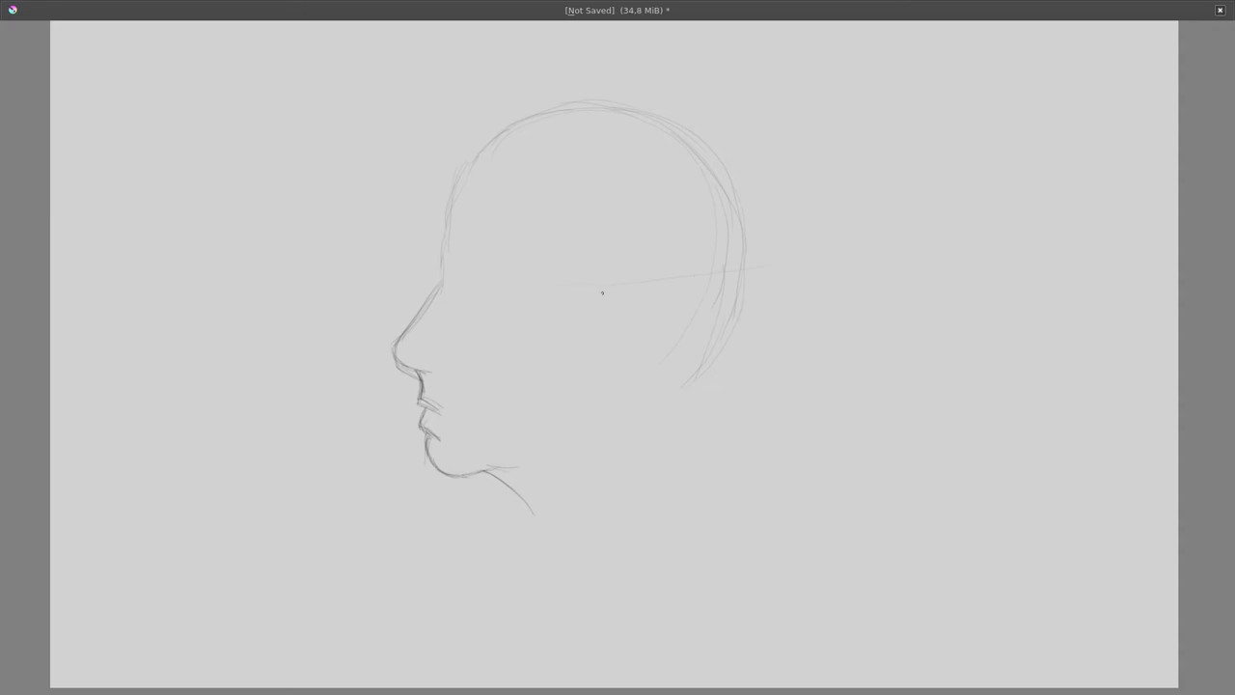
{"action": "mouse_move", "coordinate": [626, 372]}
{"action": "left_mouse_down"}
{"action": "mouse_move", "coordinate": [600, 392]}
{"action": "mouse_move", "coordinate": [592, 377]}
{"action": "mouse_move", "coordinate": [595, 388]}
{"action": "left_mouse_up"}
{"action": "mouse_move", "coordinate": [607, 334]}
{"action": "left_mouse_down"}
{"action": "mouse_move", "coordinate": [609, 304]}
{"action": "mouse_move", "coordinate": [631, 345]}
{"action": "mouse_move", "coordinate": [610, 320]}
{"action": "mouse_move", "coordinate": [615, 299]}
{"action": "mouse_move", "coordinate": [604, 374]}
{"action": "left_mouse_up"}
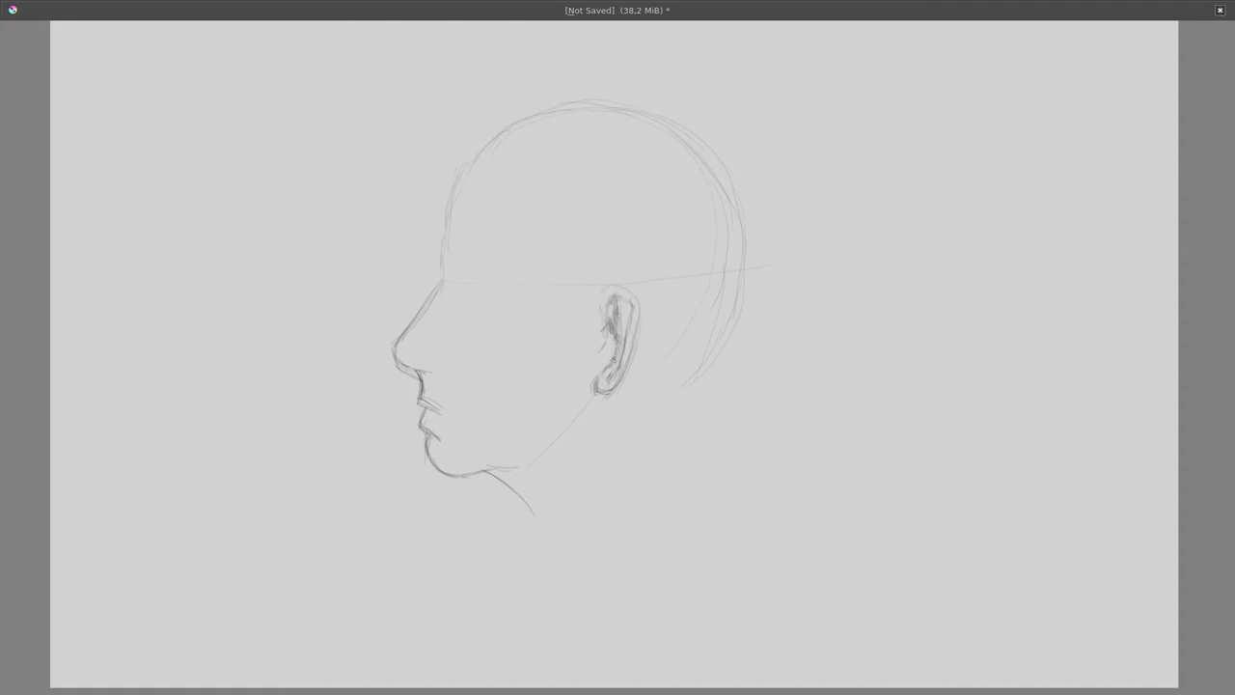
Outline the rectangular glasses lens and its arm running back to the ear
{"action": "left_click_drag", "start_coordinate": [554, 307], "coordinate": [592, 296]}
{"action": "mouse_move", "coordinate": [439, 272]}
{"action": "left_mouse_down"}
{"action": "mouse_move", "coordinate": [444, 311]}
{"action": "mouse_move", "coordinate": [438, 294]}
{"action": "mouse_move", "coordinate": [556, 294]}
{"action": "left_mouse_up"}
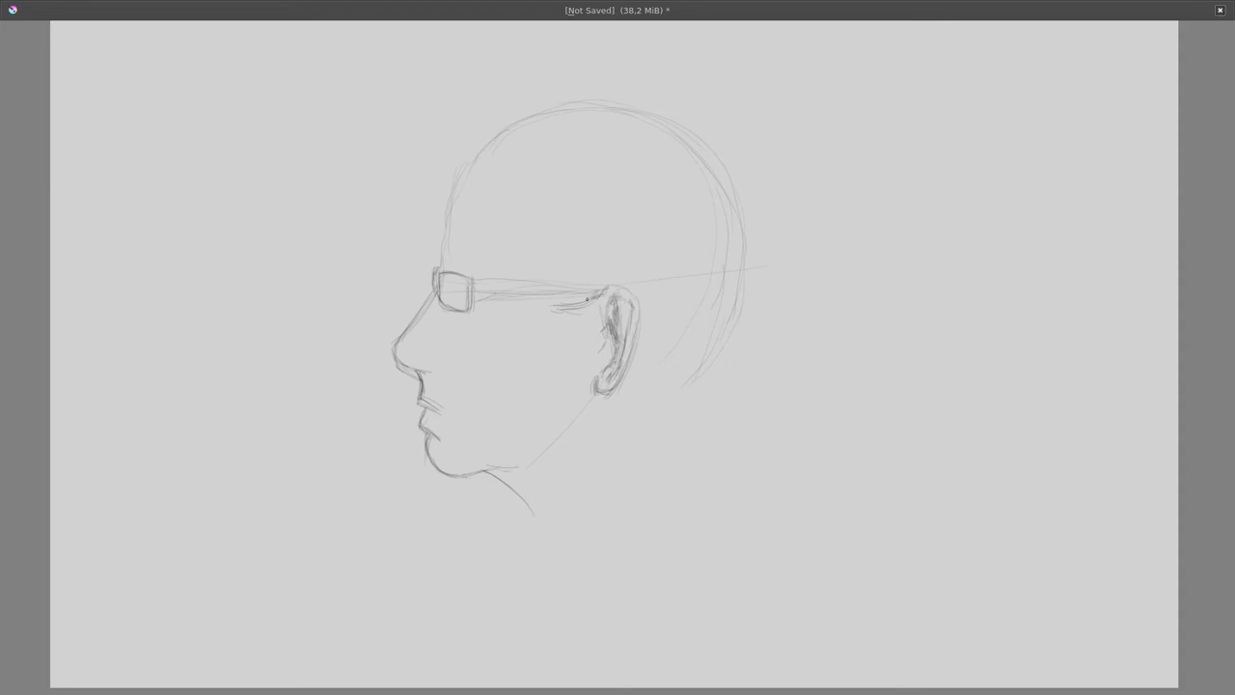
{"action": "mouse_move", "coordinate": [473, 302]}
{"action": "left_mouse_down"}
{"action": "mouse_move", "coordinate": [596, 295]}
{"action": "mouse_move", "coordinate": [582, 287]}
{"action": "left_mouse_up"}
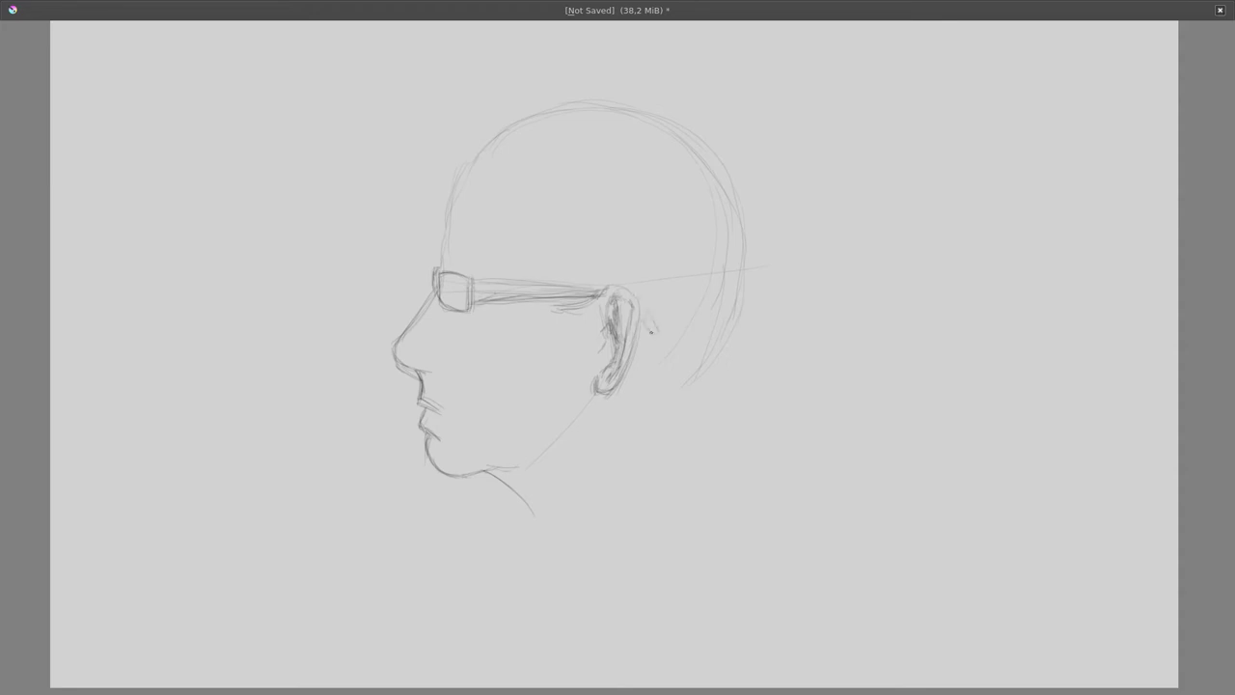
{"action": "left_click_drag", "start_coordinate": [650, 332], "coordinate": [641, 325]}
Darken the nose, lips, lens edge and chin, then draw the neck line from the chin
{"action": "left_click_drag", "start_coordinate": [419, 367], "coordinate": [444, 376]}
{"action": "mouse_move", "coordinate": [441, 358]}
{"action": "left_mouse_down"}
{"action": "mouse_move", "coordinate": [455, 433]}
{"action": "mouse_move", "coordinate": [449, 400]}
{"action": "left_mouse_up"}
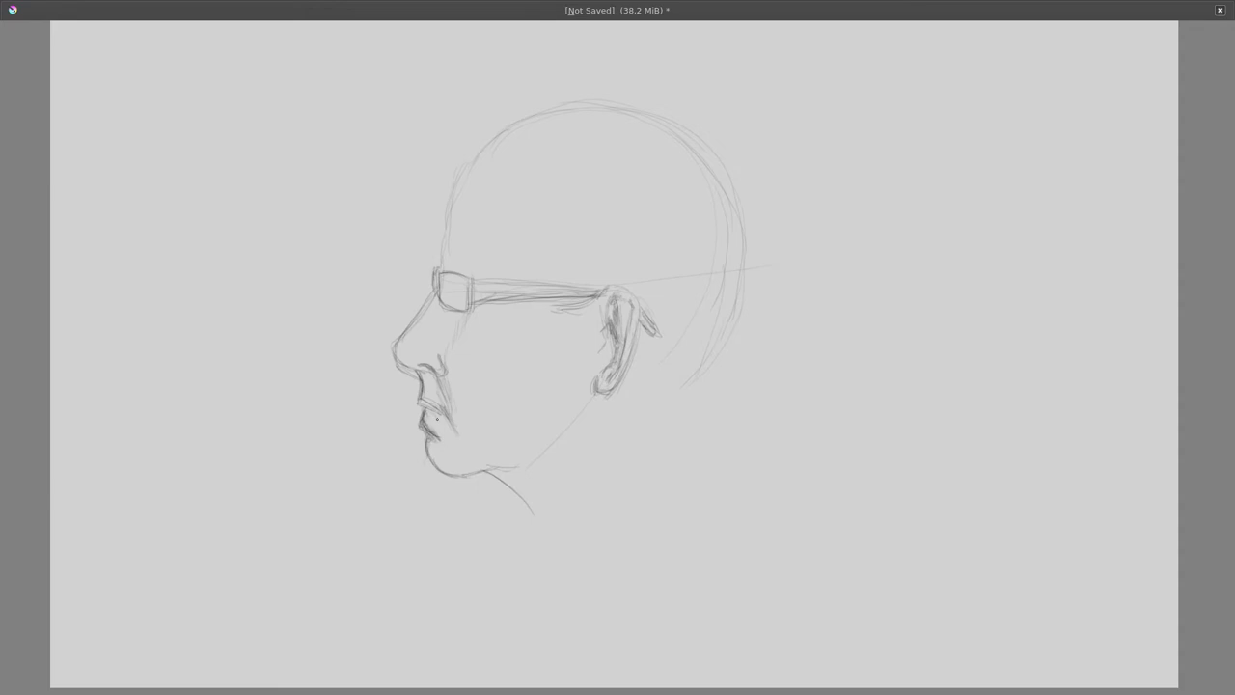
{"action": "left_click_drag", "start_coordinate": [425, 403], "coordinate": [448, 422]}
{"action": "left_click_drag", "start_coordinate": [432, 298], "coordinate": [396, 351]}
{"action": "left_click_drag", "start_coordinate": [445, 298], "coordinate": [450, 279]}
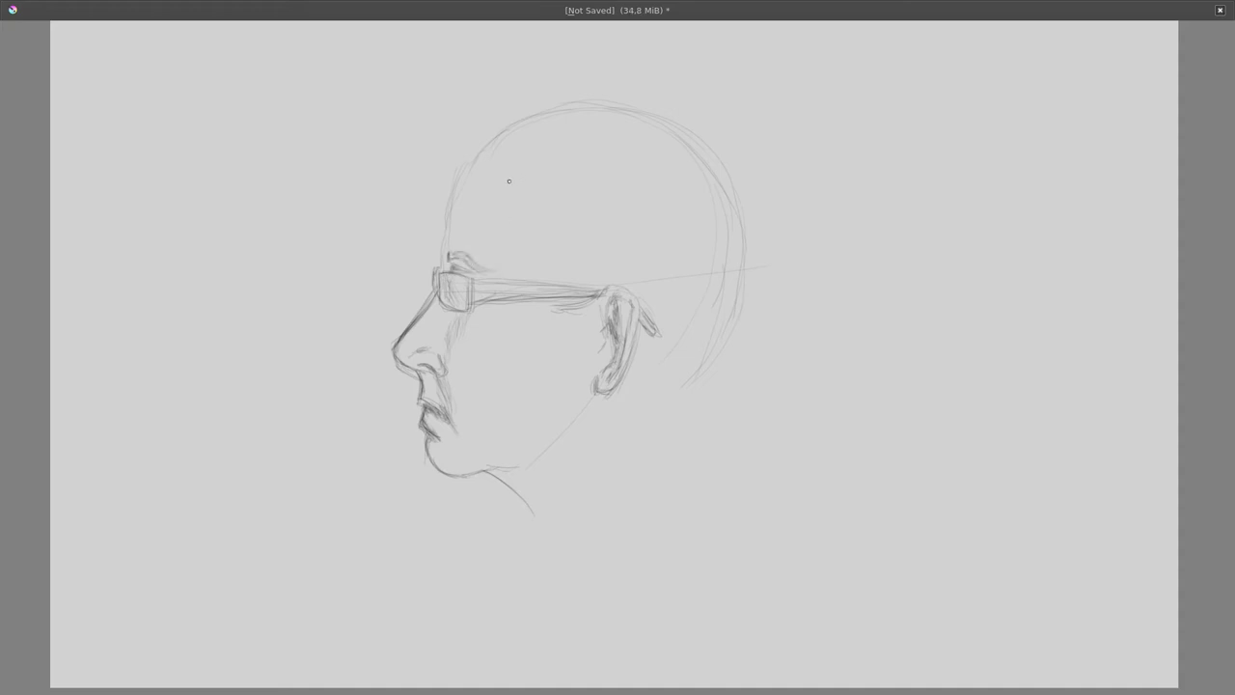
{"action": "left_click_drag", "start_coordinate": [509, 475], "coordinate": [493, 480]}
{"action": "mouse_move", "coordinate": [510, 678]}
{"action": "left_mouse_down"}
{"action": "mouse_move", "coordinate": [473, 569]}
{"action": "mouse_move", "coordinate": [486, 474]}
{"action": "mouse_move", "coordinate": [353, 509]}
{"action": "left_mouse_up"}
Draw both shoulder curves and hatch shadow on the neck below the chin
{"action": "mouse_move", "coordinate": [490, 480]}
{"action": "left_mouse_down"}
{"action": "mouse_move", "coordinate": [369, 508]}
{"action": "mouse_move", "coordinate": [288, 575]}
{"action": "left_mouse_up"}
{"action": "left_click_drag", "start_coordinate": [351, 510], "coordinate": [295, 595]}
{"action": "mouse_move", "coordinate": [496, 486]}
{"action": "left_mouse_down"}
{"action": "mouse_move", "coordinate": [504, 519]}
{"action": "mouse_move", "coordinate": [523, 530]}
{"action": "mouse_move", "coordinate": [523, 516]}
{"action": "left_mouse_up"}
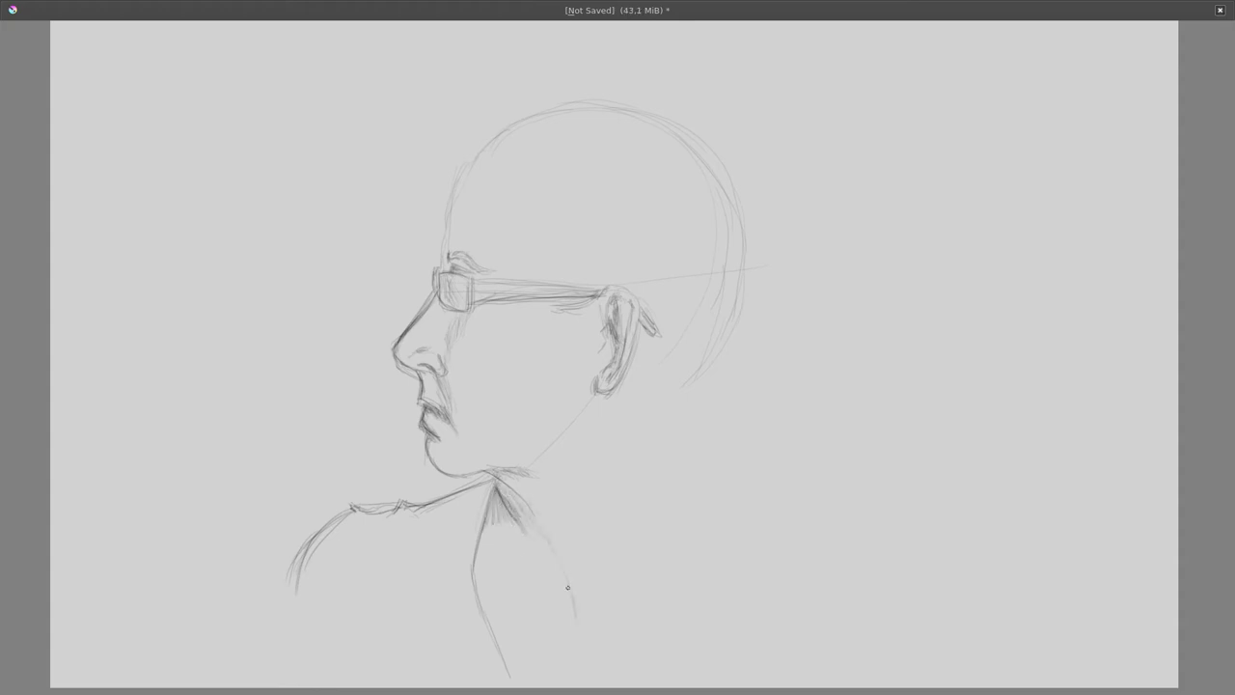
{"action": "left_click_drag", "start_coordinate": [567, 587], "coordinate": [571, 627]}
{"action": "left_click_drag", "start_coordinate": [545, 539], "coordinate": [569, 622]}
{"action": "left_click_drag", "start_coordinate": [490, 505], "coordinate": [518, 551]}
Darken the lips and ear, add an eyebrow, and sketch the hairline over the head
{"action": "left_click_drag", "start_coordinate": [420, 406], "coordinate": [448, 419]}
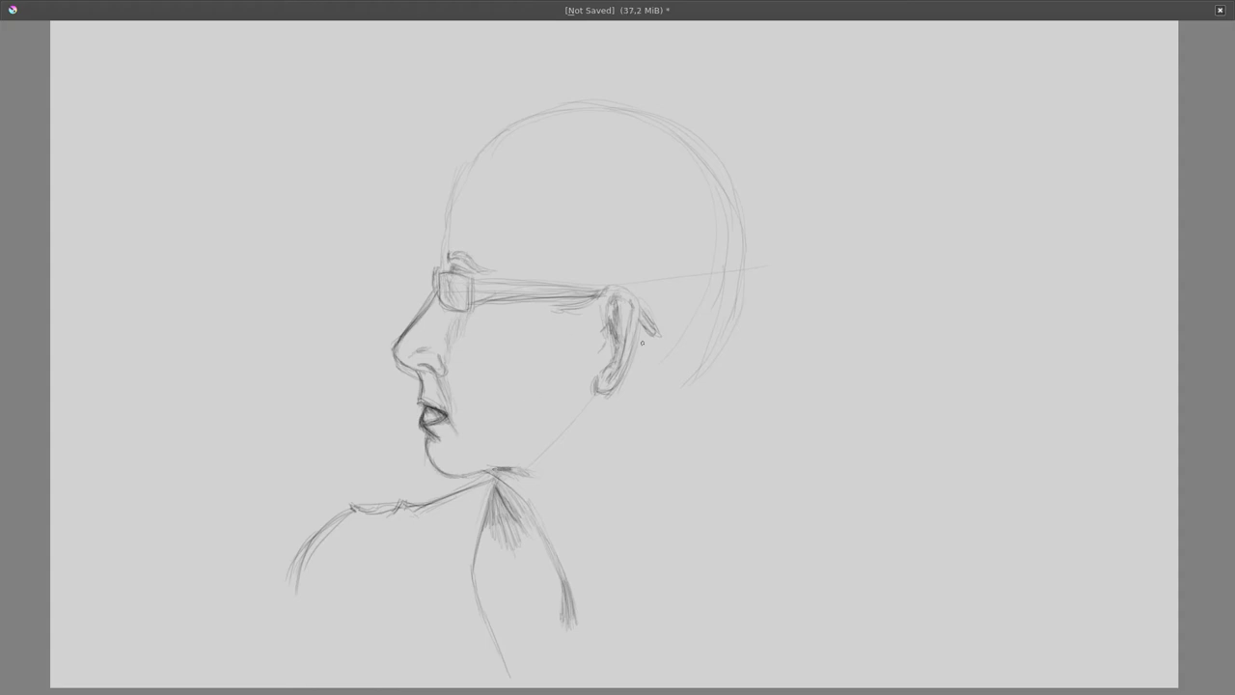
{"action": "left_click_drag", "start_coordinate": [640, 320], "coordinate": [596, 391]}
{"action": "mouse_move", "coordinate": [608, 290]}
{"action": "left_mouse_down"}
{"action": "mouse_move", "coordinate": [643, 309]}
{"action": "mouse_move", "coordinate": [645, 347]}
{"action": "mouse_move", "coordinate": [633, 316]}
{"action": "mouse_move", "coordinate": [610, 371]}
{"action": "left_mouse_up"}
{"action": "mouse_move", "coordinate": [588, 305]}
{"action": "left_mouse_down"}
{"action": "mouse_move", "coordinate": [542, 303]}
{"action": "mouse_move", "coordinate": [571, 280]}
{"action": "left_mouse_up"}
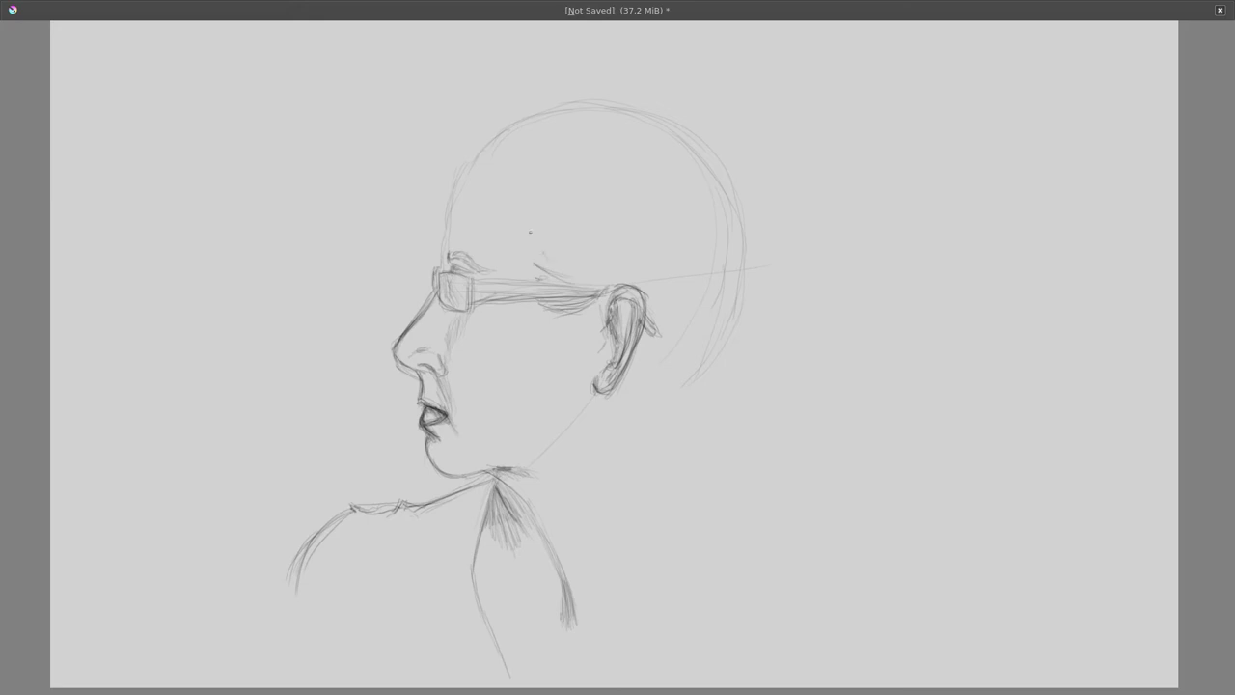
{"action": "left_click_drag", "start_coordinate": [496, 176], "coordinate": [540, 173]}
{"action": "left_click_drag", "start_coordinate": [507, 129], "coordinate": [477, 150]}
{"action": "mouse_move", "coordinate": [506, 108]}
{"action": "left_mouse_down"}
{"action": "mouse_move", "coordinate": [683, 125]}
{"action": "mouse_move", "coordinate": [763, 230]}
{"action": "mouse_move", "coordinate": [755, 279]}
{"action": "left_mouse_up"}
Draw the hair tie and start the ponytail, with strands behind the ear and neck
{"action": "mouse_move", "coordinate": [772, 230]}
{"action": "left_mouse_down"}
{"action": "mouse_move", "coordinate": [757, 280]}
{"action": "mouse_move", "coordinate": [770, 282]}
{"action": "left_mouse_up"}
{"action": "left_click_drag", "start_coordinate": [778, 235], "coordinate": [882, 307]}
{"action": "left_click_drag", "start_coordinate": [770, 282], "coordinate": [780, 396]}
{"action": "left_click_drag", "start_coordinate": [745, 301], "coordinate": [758, 386]}
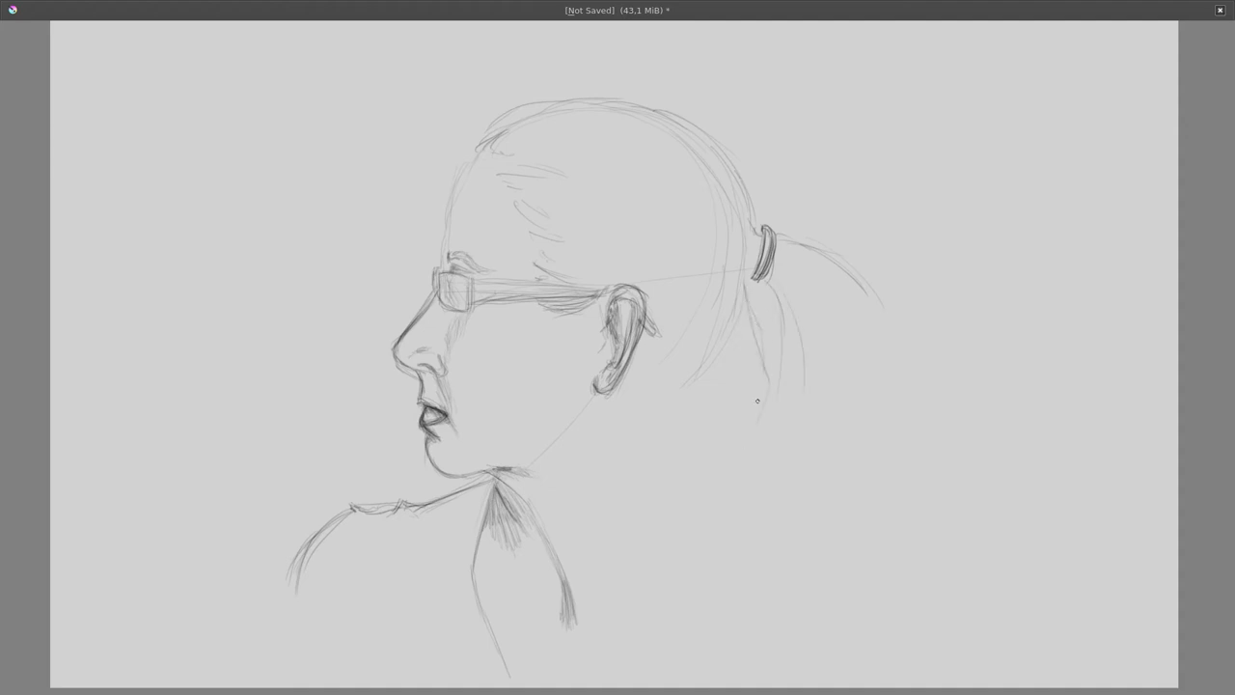
{"action": "left_click_drag", "start_coordinate": [747, 279], "coordinate": [751, 421]}
{"action": "mouse_move", "coordinate": [689, 353]}
{"action": "left_mouse_down"}
{"action": "mouse_move", "coordinate": [675, 365]}
{"action": "mouse_move", "coordinate": [710, 398]}
{"action": "left_mouse_up"}
{"action": "left_click_drag", "start_coordinate": [753, 386], "coordinate": [742, 415]}
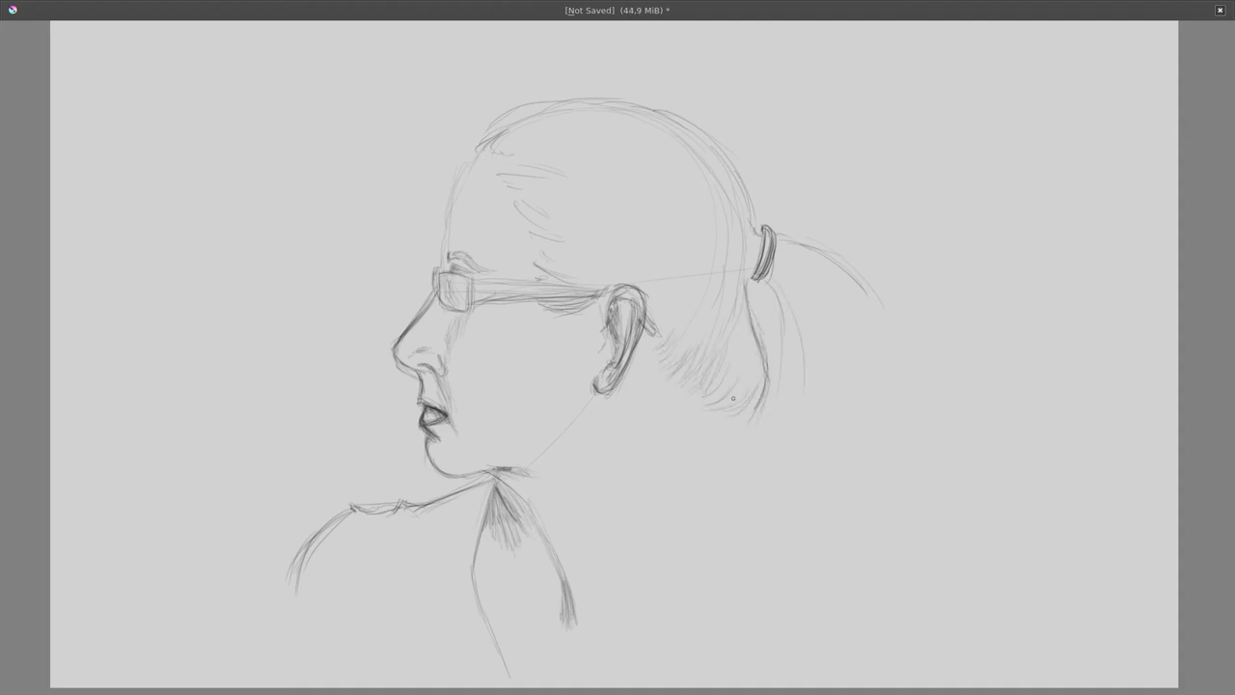
{"action": "left_click_drag", "start_coordinate": [732, 312], "coordinate": [721, 401]}
{"action": "mouse_move", "coordinate": [754, 318]}
{"action": "left_mouse_down"}
{"action": "mouse_move", "coordinate": [749, 409]}
{"action": "mouse_move", "coordinate": [719, 471]}
{"action": "mouse_move", "coordinate": [733, 471]}
{"action": "mouse_move", "coordinate": [733, 446]}
{"action": "mouse_move", "coordinate": [730, 473]}
{"action": "left_mouse_up"}
Extend the ponytail with its long outer curve and loose strands toward the bottom right
{"action": "left_click_drag", "start_coordinate": [762, 391], "coordinate": [705, 439]}
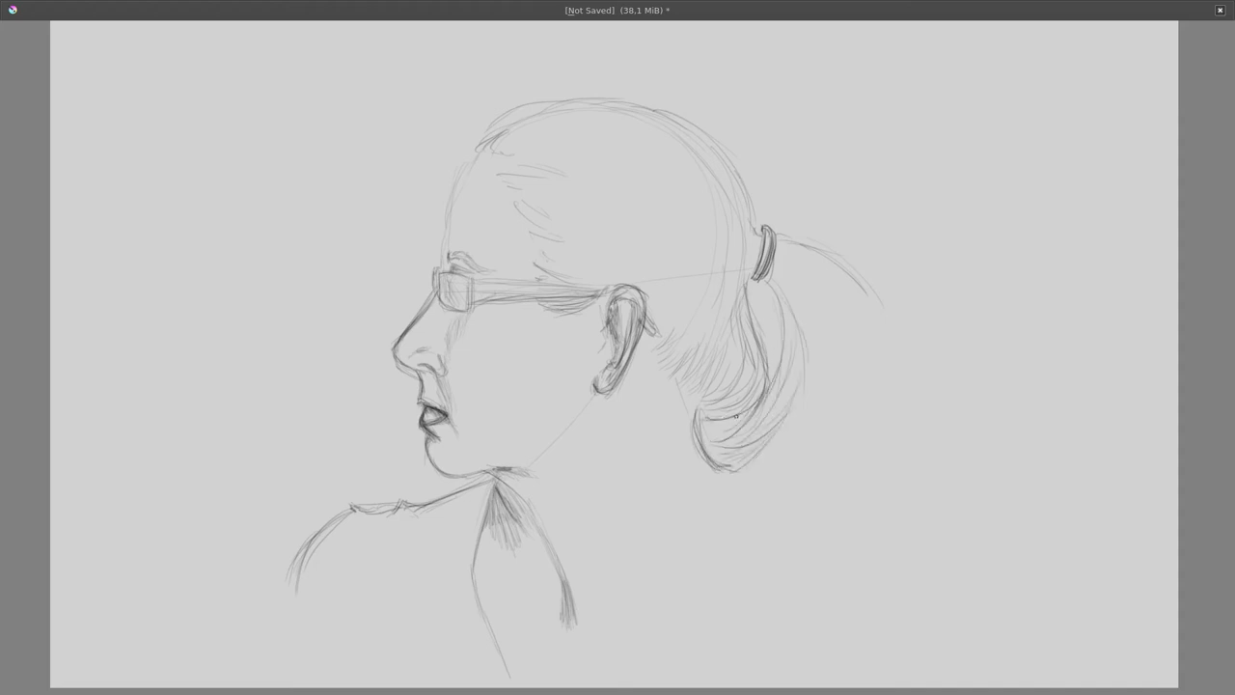
{"action": "left_click_drag", "start_coordinate": [789, 475], "coordinate": [753, 544]}
{"action": "mouse_move", "coordinate": [831, 506]}
{"action": "left_mouse_down"}
{"action": "mouse_move", "coordinate": [817, 554]}
{"action": "mouse_move", "coordinate": [900, 365]}
{"action": "mouse_move", "coordinate": [868, 506]}
{"action": "left_mouse_up"}
{"action": "mouse_move", "coordinate": [784, 472]}
{"action": "left_mouse_down"}
{"action": "mouse_move", "coordinate": [749, 504]}
{"action": "mouse_move", "coordinate": [692, 674]}
{"action": "left_mouse_up"}
{"action": "left_click_drag", "start_coordinate": [780, 538], "coordinate": [682, 674]}
{"action": "left_click_drag", "start_coordinate": [762, 583], "coordinate": [710, 654]}
Shade the left shoulder and extend the neck and torso lines to the bottom edge
{"action": "mouse_move", "coordinate": [522, 670]}
{"action": "left_mouse_down"}
{"action": "mouse_move", "coordinate": [480, 534]}
{"action": "mouse_move", "coordinate": [526, 675]}
{"action": "left_mouse_up"}
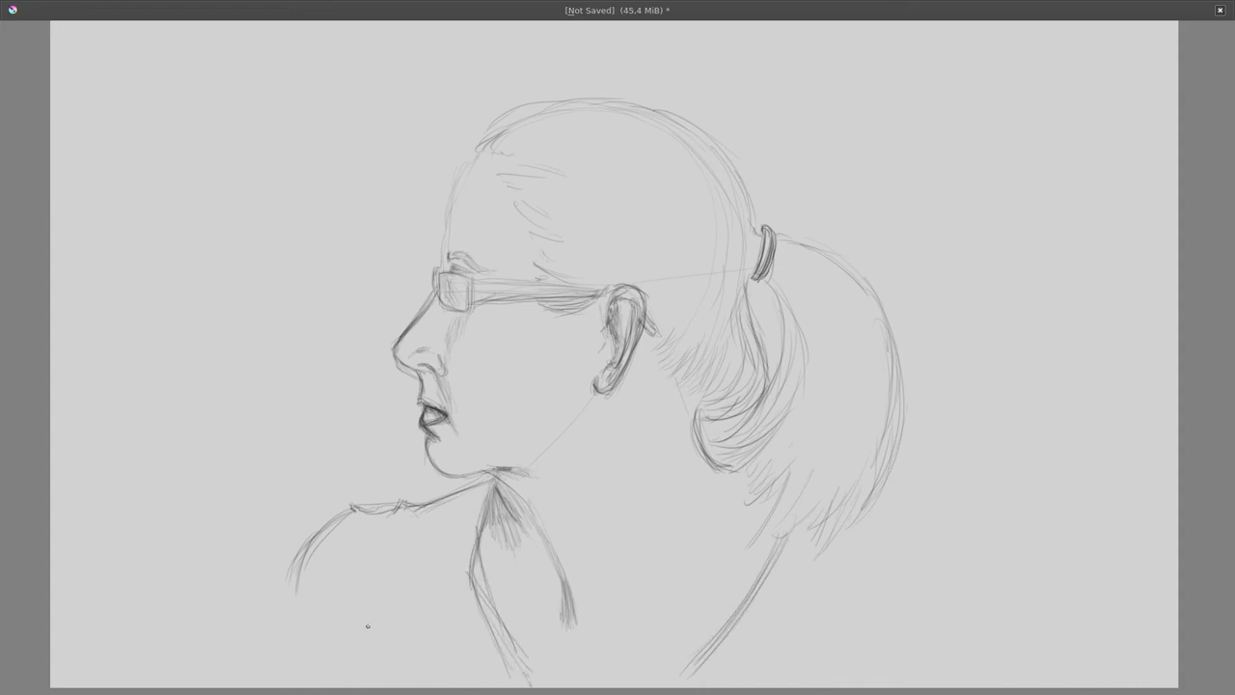
{"action": "mouse_move", "coordinate": [389, 509]}
{"action": "left_mouse_down"}
{"action": "mouse_move", "coordinate": [343, 629]}
{"action": "mouse_move", "coordinate": [359, 618]}
{"action": "left_mouse_up"}
{"action": "left_click_drag", "start_coordinate": [373, 623], "coordinate": [345, 681]}
{"action": "left_click_drag", "start_coordinate": [292, 554], "coordinate": [286, 679]}
{"action": "left_click_drag", "start_coordinate": [334, 643], "coordinate": [305, 681]}
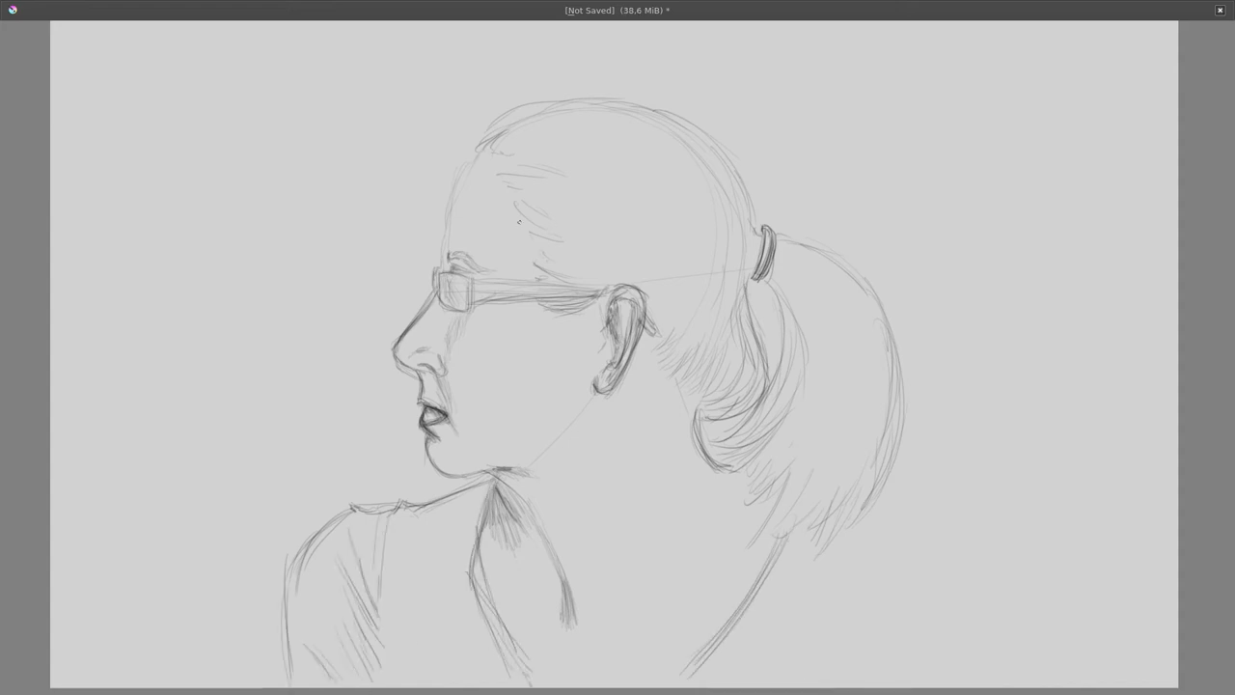
Strengthen the forehead contour and add strands across the side and top of the hair
{"action": "mouse_move", "coordinate": [443, 272]}
{"action": "left_mouse_down"}
{"action": "mouse_move", "coordinate": [442, 212]}
{"action": "mouse_move", "coordinate": [473, 149]}
{"action": "left_mouse_up"}
{"action": "left_click_drag", "start_coordinate": [449, 206], "coordinate": [439, 237]}
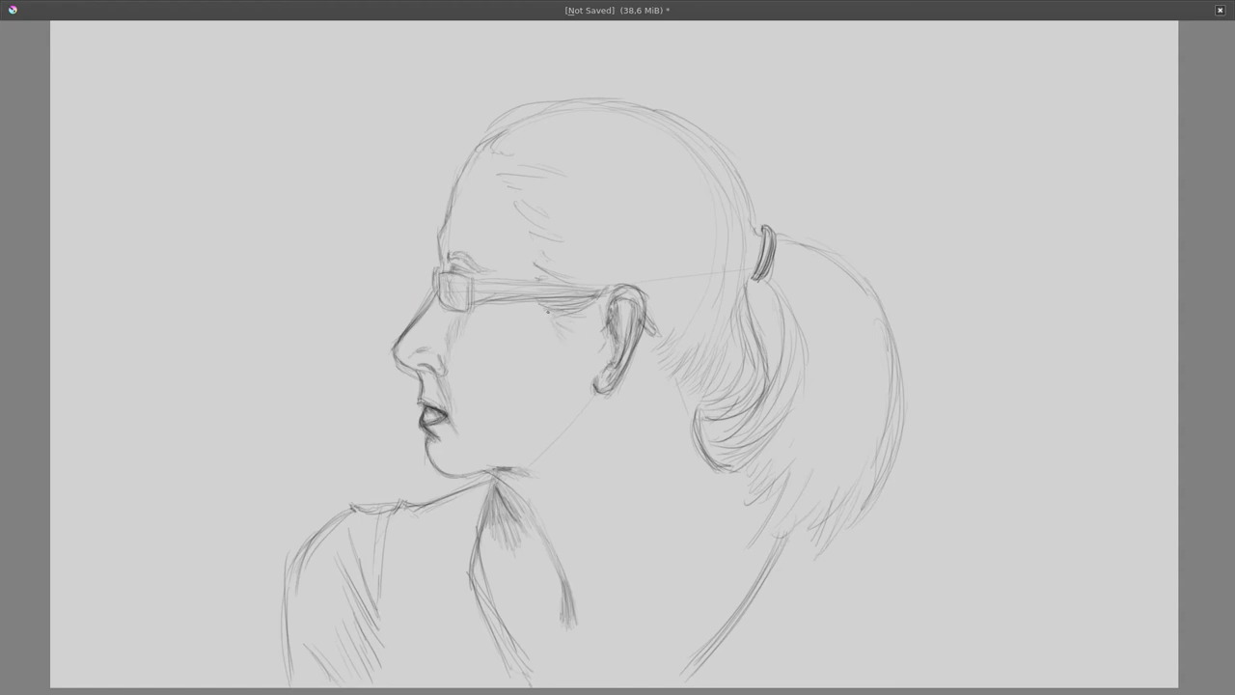
{"action": "mouse_move", "coordinate": [588, 232]}
{"action": "left_mouse_down"}
{"action": "mouse_move", "coordinate": [645, 217]}
{"action": "mouse_move", "coordinate": [731, 238]}
{"action": "left_mouse_up"}
{"action": "left_click_drag", "start_coordinate": [616, 280], "coordinate": [691, 268]}
{"action": "left_click_drag", "start_coordinate": [697, 167], "coordinate": [741, 232]}
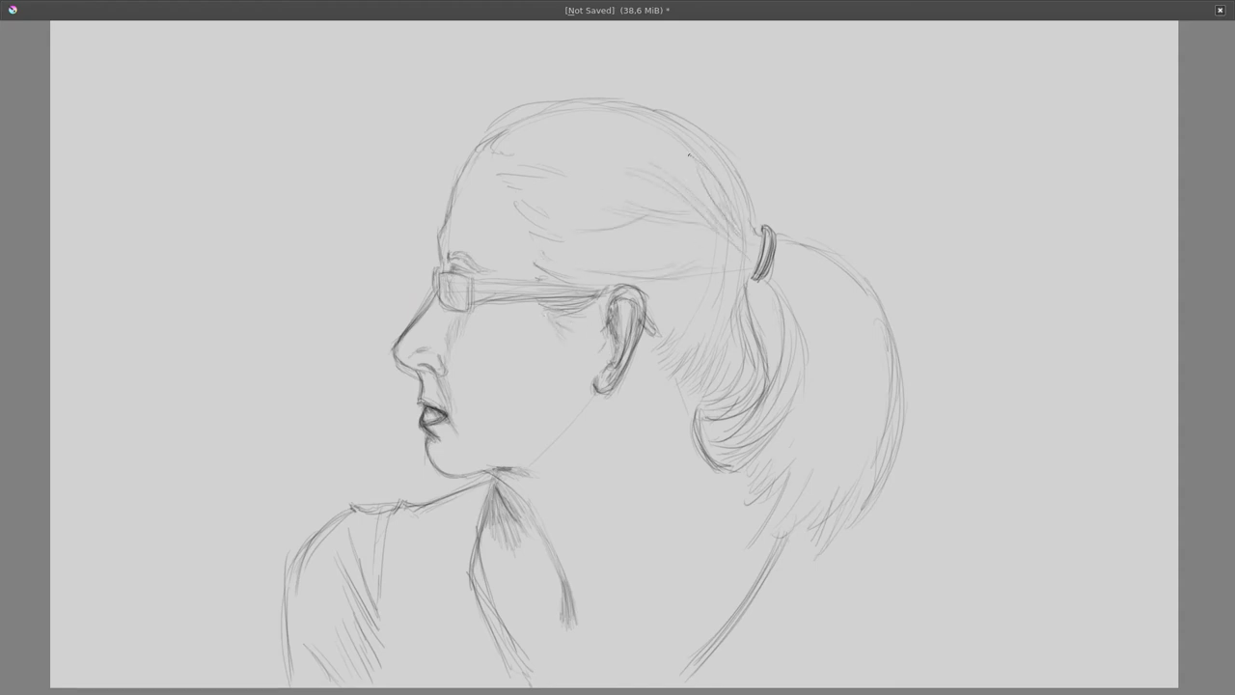
{"action": "left_click_drag", "start_coordinate": [656, 105], "coordinate": [749, 161]}
{"action": "left_click_drag", "start_coordinate": [635, 135], "coordinate": [722, 108]}
{"action": "left_click_drag", "start_coordinate": [612, 106], "coordinate": [549, 114]}
{"action": "mouse_move", "coordinate": [552, 148]}
{"action": "left_mouse_down"}
{"action": "mouse_move", "coordinate": [625, 137]}
{"action": "mouse_move", "coordinate": [691, 164]}
{"action": "left_mouse_up"}
{"action": "left_click_drag", "start_coordinate": [571, 187], "coordinate": [626, 195]}
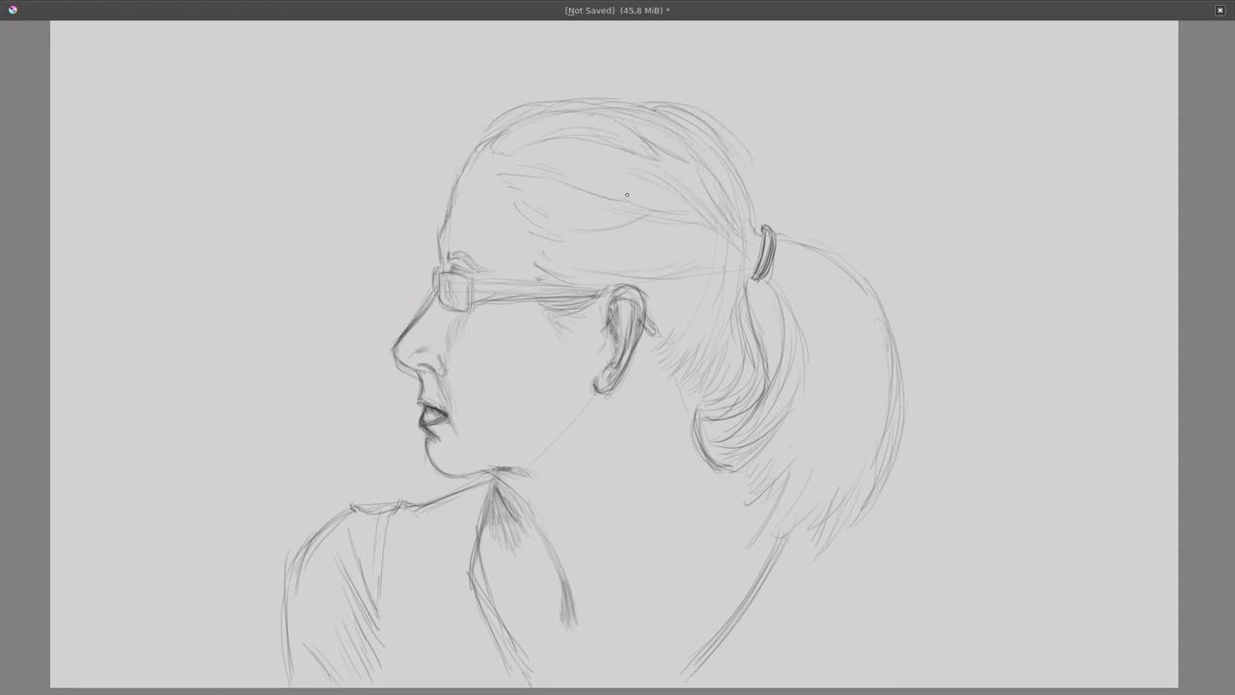
{"action": "left_click_drag", "start_coordinate": [579, 141], "coordinate": [667, 206]}
{"action": "left_click_drag", "start_coordinate": [587, 224], "coordinate": [660, 212]}
Define the ponytail's upper edge with added strands
{"action": "left_click_drag", "start_coordinate": [650, 280], "coordinate": [757, 250]}
{"action": "left_click_drag", "start_coordinate": [778, 280], "coordinate": [830, 347]}
{"action": "left_click_drag", "start_coordinate": [805, 263], "coordinate": [776, 287]}
{"action": "mouse_move", "coordinate": [814, 245]}
{"action": "left_mouse_down"}
{"action": "mouse_move", "coordinate": [780, 266]}
{"action": "mouse_move", "coordinate": [875, 462]}
{"action": "left_mouse_up"}
Hatch shading inside the ponytail and on the hair behind the ear
{"action": "left_click_drag", "start_coordinate": [853, 368], "coordinate": [813, 494]}
{"action": "mouse_move", "coordinate": [832, 386]}
{"action": "left_mouse_down"}
{"action": "mouse_move", "coordinate": [768, 496]}
{"action": "mouse_move", "coordinate": [780, 532]}
{"action": "mouse_move", "coordinate": [805, 416]}
{"action": "left_mouse_up"}
{"action": "left_click_drag", "start_coordinate": [789, 326], "coordinate": [722, 444]}
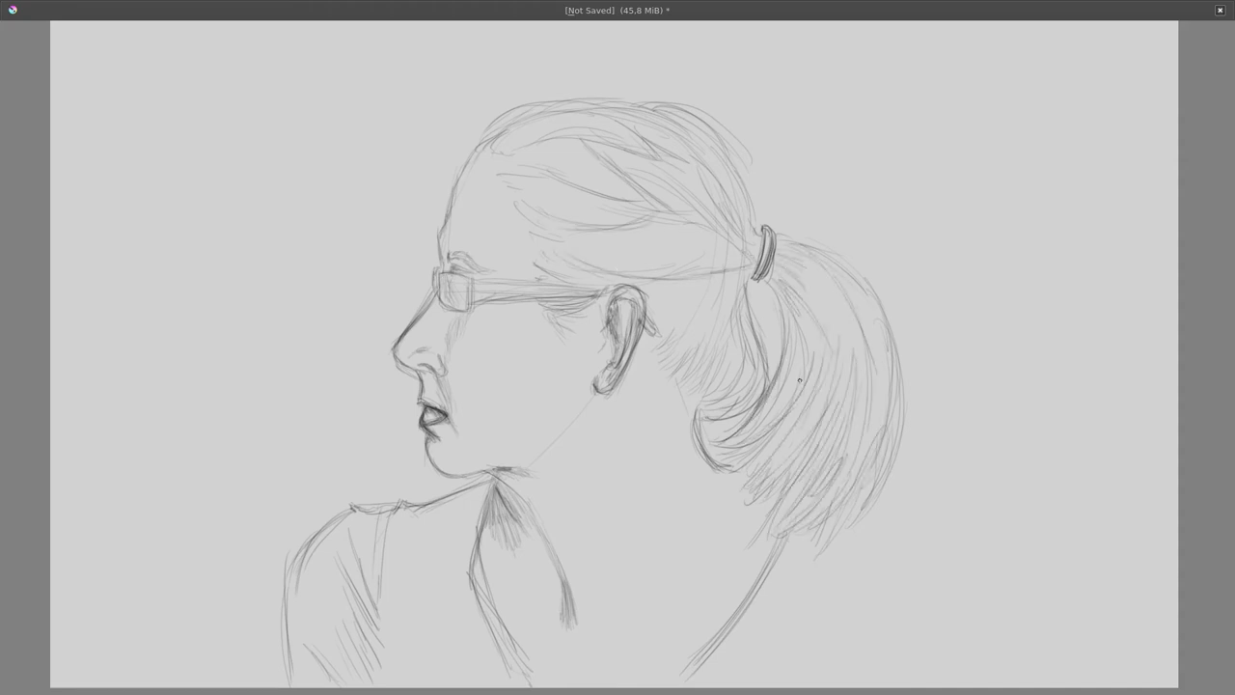
{"action": "left_click_drag", "start_coordinate": [799, 380], "coordinate": [749, 444]}
{"action": "mouse_move", "coordinate": [814, 299]}
{"action": "left_mouse_down"}
{"action": "mouse_move", "coordinate": [772, 456]}
{"action": "mouse_move", "coordinate": [698, 469]}
{"action": "left_mouse_up"}
{"action": "left_click_drag", "start_coordinate": [741, 355], "coordinate": [698, 411]}
{"action": "left_click_drag", "start_coordinate": [747, 314], "coordinate": [697, 424]}
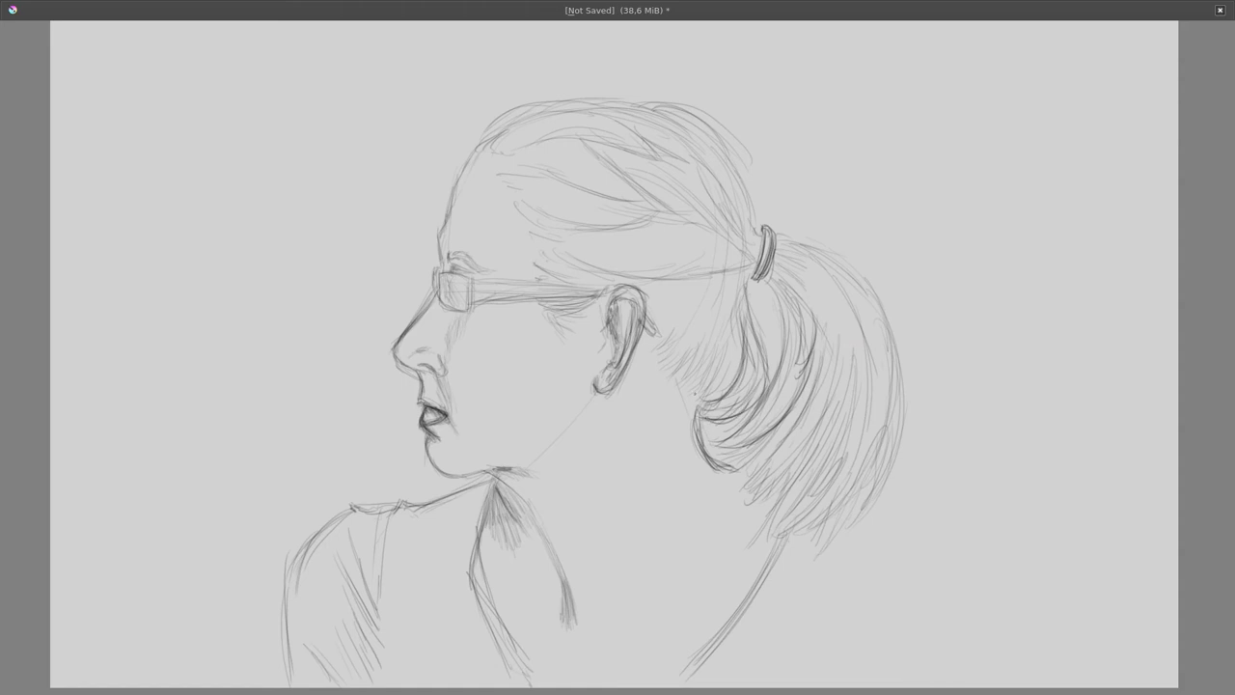
{"action": "left_click_drag", "start_coordinate": [720, 373], "coordinate": [685, 411]}
{"action": "left_click_drag", "start_coordinate": [737, 333], "coordinate": [706, 394]}
{"action": "mouse_move", "coordinate": [729, 289]}
{"action": "left_mouse_down"}
{"action": "mouse_move", "coordinate": [672, 332]}
{"action": "mouse_move", "coordinate": [609, 280]}
{"action": "mouse_move", "coordinate": [676, 322]}
{"action": "mouse_move", "coordinate": [658, 336]}
{"action": "left_mouse_up"}
Hatch over the glasses frame and temple arm until they are boldly dark
{"action": "left_click_drag", "start_coordinate": [594, 289], "coordinate": [527, 293]}
{"action": "mouse_move", "coordinate": [471, 281]}
{"action": "left_mouse_down"}
{"action": "mouse_move", "coordinate": [471, 309]}
{"action": "mouse_move", "coordinate": [509, 284]}
{"action": "left_mouse_up"}
{"action": "left_click_drag", "start_coordinate": [494, 299], "coordinate": [584, 299]}
{"action": "left_click_drag", "start_coordinate": [592, 287], "coordinate": [507, 295]}
{"action": "mouse_move", "coordinate": [476, 287]}
{"action": "left_mouse_down"}
{"action": "mouse_move", "coordinate": [596, 294]}
{"action": "mouse_move", "coordinate": [486, 294]}
{"action": "mouse_move", "coordinate": [581, 295]}
{"action": "left_mouse_up"}
{"action": "mouse_move", "coordinate": [466, 279]}
{"action": "left_mouse_down"}
{"action": "mouse_move", "coordinate": [467, 316]}
{"action": "mouse_move", "coordinate": [442, 301]}
{"action": "left_mouse_up"}
{"action": "left_click_drag", "start_coordinate": [441, 314], "coordinate": [461, 307]}
{"action": "mouse_move", "coordinate": [467, 280]}
{"action": "left_mouse_down"}
{"action": "mouse_move", "coordinate": [469, 308]}
{"action": "mouse_move", "coordinate": [454, 309]}
{"action": "mouse_move", "coordinate": [469, 278]}
{"action": "mouse_move", "coordinate": [593, 295]}
{"action": "mouse_move", "coordinate": [539, 297]}
{"action": "left_mouse_up"}
{"action": "mouse_move", "coordinate": [476, 299]}
{"action": "left_mouse_down"}
{"action": "mouse_move", "coordinate": [558, 297]}
{"action": "mouse_move", "coordinate": [543, 299]}
{"action": "left_mouse_up"}
{"action": "left_click_drag", "start_coordinate": [519, 302], "coordinate": [575, 292]}
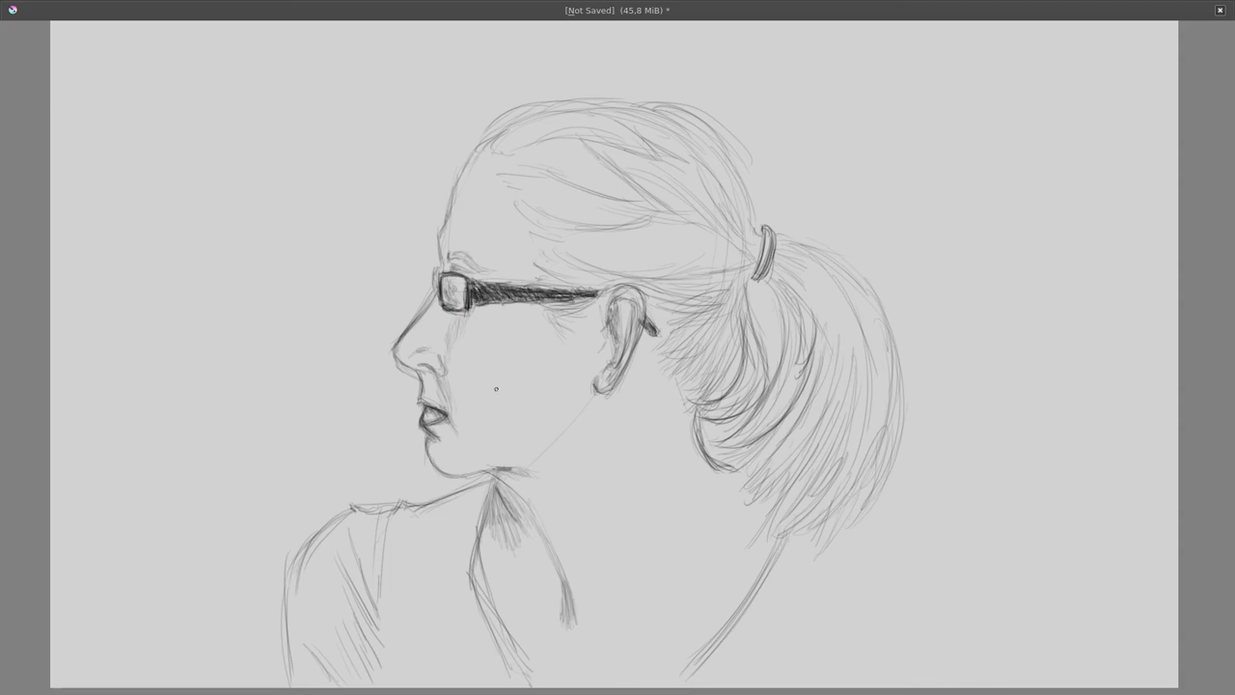
{"action": "left_click_drag", "start_coordinate": [473, 301], "coordinate": [517, 287]}
Draw an eyebrow above the glasses lens and shade the lips darker
{"action": "left_click_drag", "start_coordinate": [454, 249], "coordinate": [475, 263]}
{"action": "mouse_move", "coordinate": [465, 258]}
{"action": "left_mouse_down"}
{"action": "mouse_move", "coordinate": [490, 272]}
{"action": "mouse_move", "coordinate": [477, 272]}
{"action": "left_mouse_up"}
{"action": "left_click_drag", "start_coordinate": [448, 247], "coordinate": [473, 261]}
{"action": "mouse_move", "coordinate": [457, 249]}
{"action": "left_mouse_down"}
{"action": "mouse_move", "coordinate": [483, 270]}
{"action": "mouse_move", "coordinate": [393, 347]}
{"action": "left_mouse_up"}
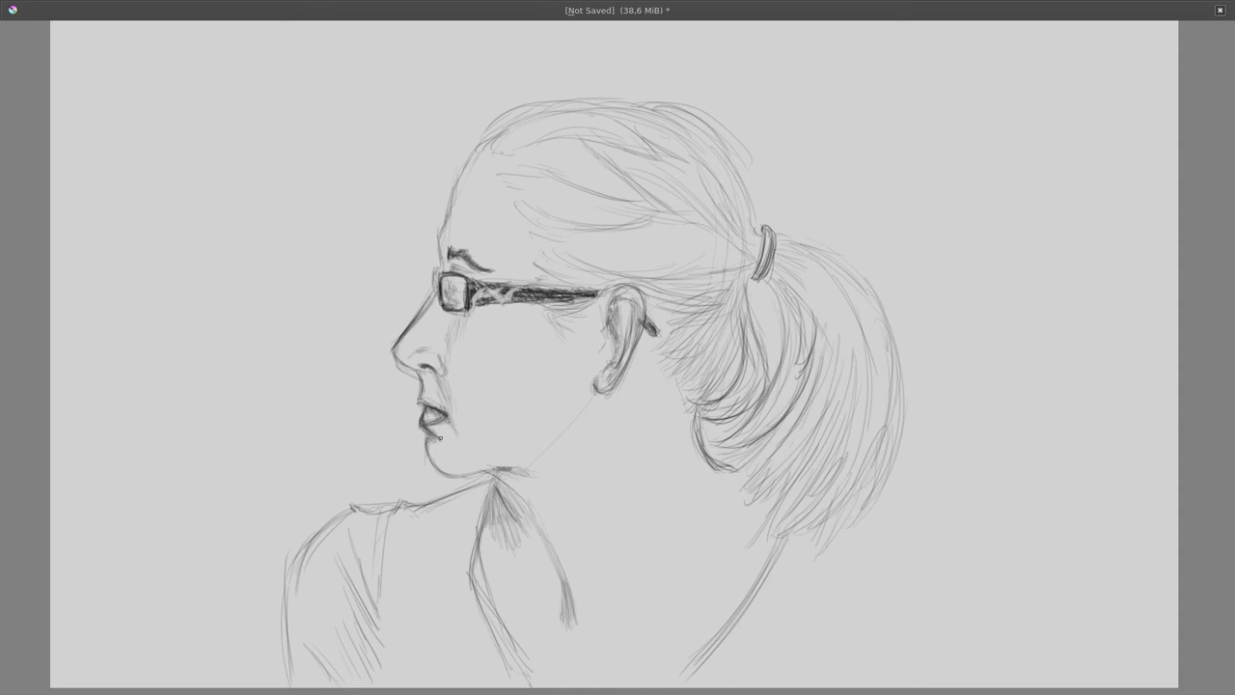
{"action": "left_click_drag", "start_coordinate": [438, 413], "coordinate": [430, 421]}
{"action": "left_click_drag", "start_coordinate": [436, 403], "coordinate": [425, 419]}
Choose a larger shading brush from the F6 brush preset palette
{"action": "key", "text": "F6"}
{"action": "left_click", "coordinate": [352, 84]}
{"action": "key", "text": "F6"}
{"action": "key", "text": "Escape"}
Paint dark hatching across the left shirt and onto the right shoulder
{"action": "left_click_drag", "start_coordinate": [490, 488], "coordinate": [434, 675]}
{"action": "mouse_move", "coordinate": [405, 511]}
{"action": "left_mouse_down"}
{"action": "mouse_move", "coordinate": [468, 647]}
{"action": "mouse_move", "coordinate": [299, 617]}
{"action": "left_mouse_up"}
{"action": "mouse_move", "coordinate": [319, 550]}
{"action": "left_mouse_down"}
{"action": "mouse_move", "coordinate": [425, 680]}
{"action": "mouse_move", "coordinate": [497, 507]}
{"action": "mouse_move", "coordinate": [313, 675]}
{"action": "left_mouse_up"}
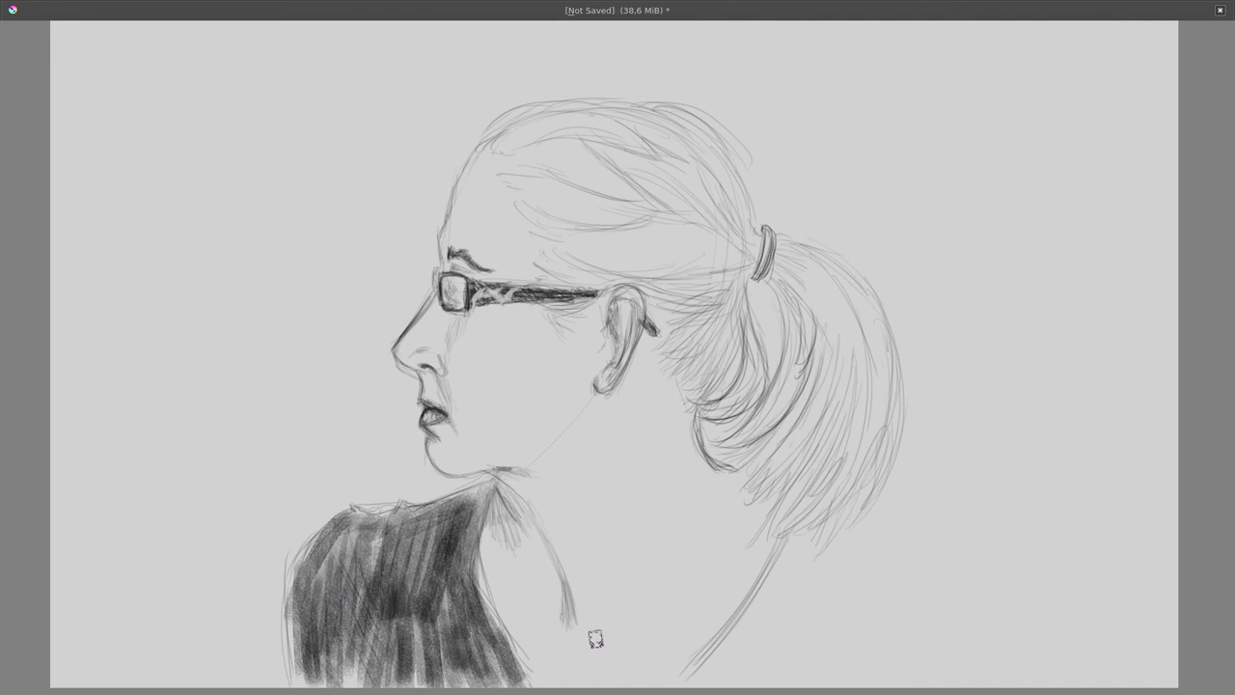
{"action": "mouse_move", "coordinate": [733, 675]}
{"action": "left_mouse_down"}
{"action": "mouse_move", "coordinate": [868, 524]}
{"action": "mouse_move", "coordinate": [726, 683]}
{"action": "mouse_move", "coordinate": [859, 583]}
{"action": "mouse_move", "coordinate": [791, 531]}
{"action": "left_mouse_up"}
{"action": "left_click_drag", "start_coordinate": [473, 540], "coordinate": [386, 675]}
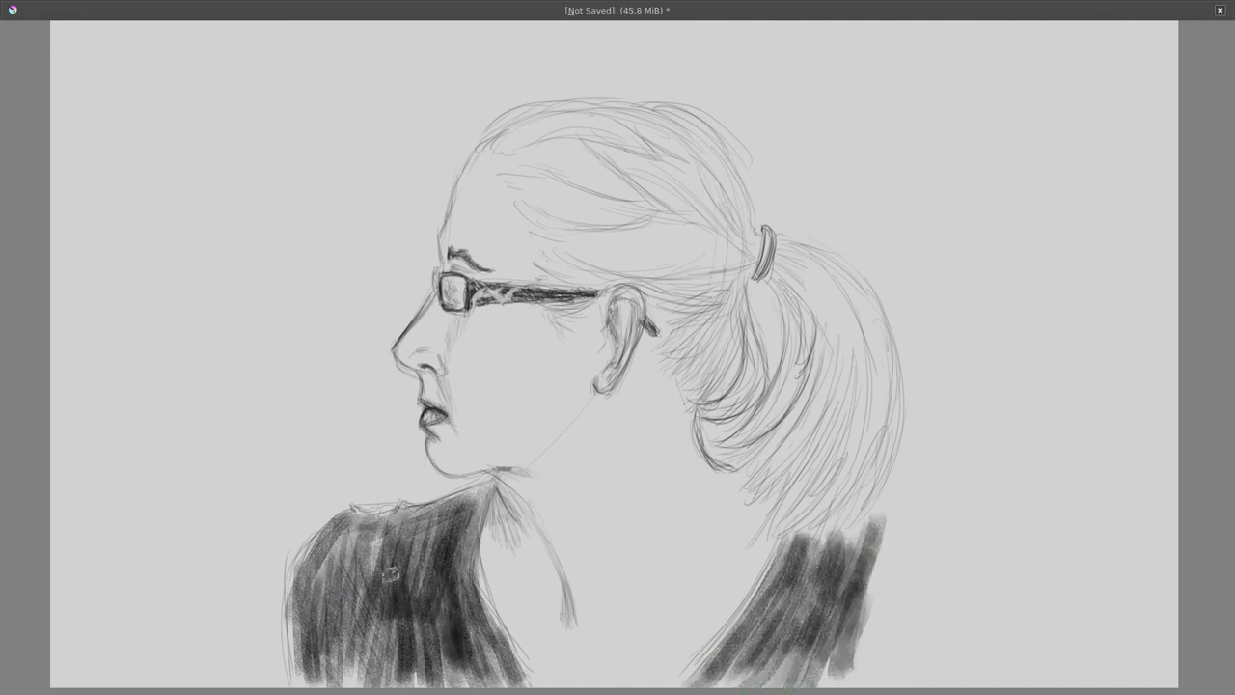
{"action": "left_click_drag", "start_coordinate": [396, 531], "coordinate": [294, 681]}
{"action": "left_click_drag", "start_coordinate": [319, 511], "coordinate": [483, 685]}
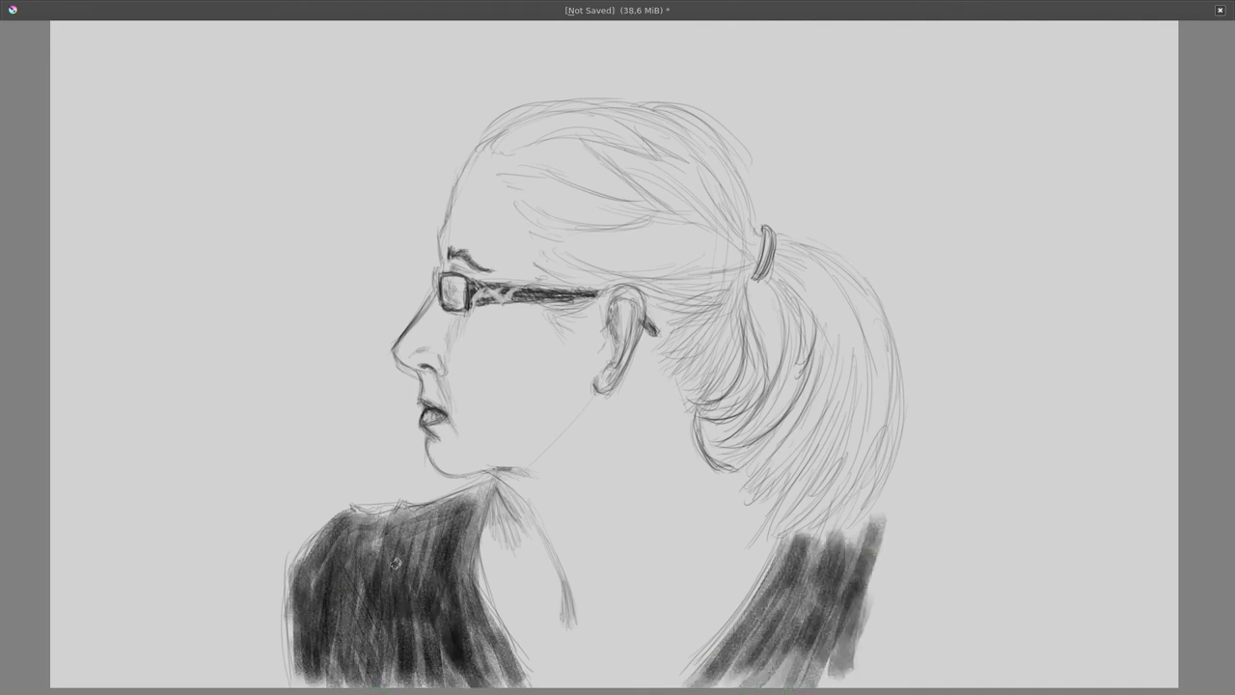
Paint lighter streaks into the dark left shirt and darken it along the collar
{"action": "left_click_drag", "start_coordinate": [434, 550], "coordinate": [403, 651]}
{"action": "left_click_drag", "start_coordinate": [370, 537], "coordinate": [343, 627]}
{"action": "mouse_move", "coordinate": [337, 565]}
{"action": "left_mouse_down"}
{"action": "mouse_move", "coordinate": [321, 629]}
{"action": "mouse_move", "coordinate": [337, 687]}
{"action": "mouse_move", "coordinate": [319, 668]}
{"action": "left_mouse_up"}
{"action": "left_click_drag", "start_coordinate": [415, 555], "coordinate": [437, 644]}
{"action": "mouse_move", "coordinate": [415, 598]}
{"action": "left_mouse_down"}
{"action": "mouse_move", "coordinate": [444, 517]}
{"action": "mouse_move", "coordinate": [482, 502]}
{"action": "left_mouse_up"}
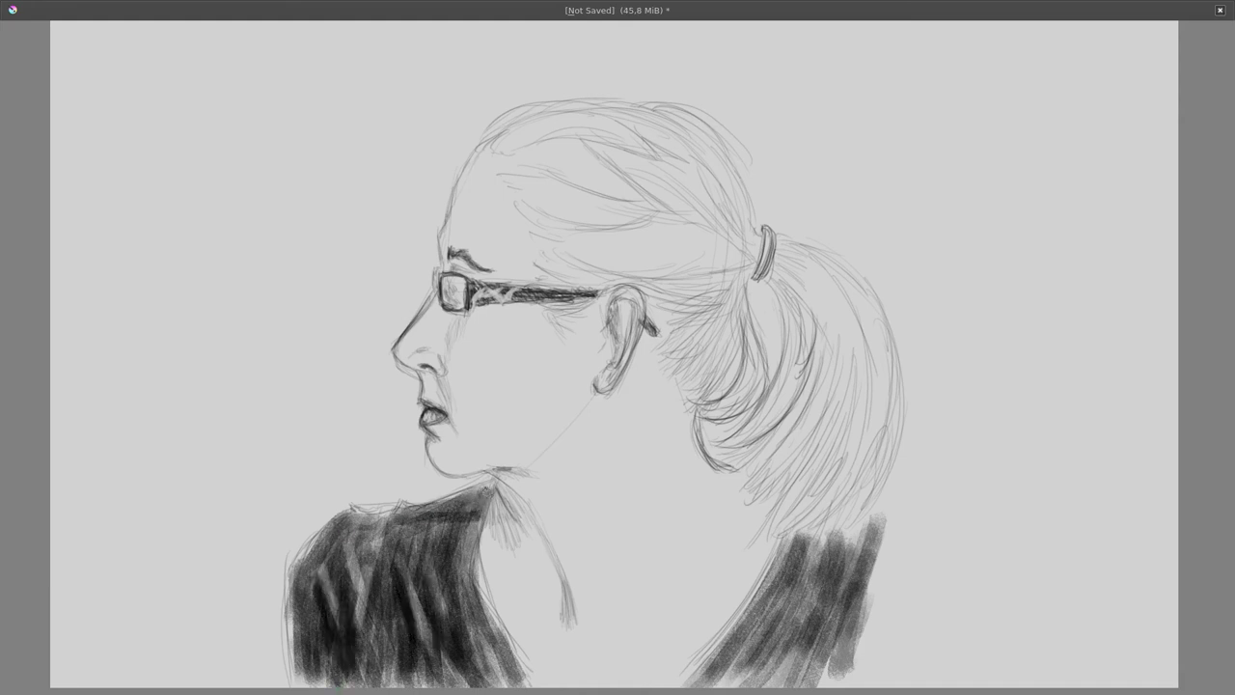
{"action": "mouse_move", "coordinate": [396, 516]}
{"action": "left_mouse_down"}
{"action": "mouse_move", "coordinate": [492, 490]}
{"action": "mouse_move", "coordinate": [468, 517]}
{"action": "left_mouse_up"}
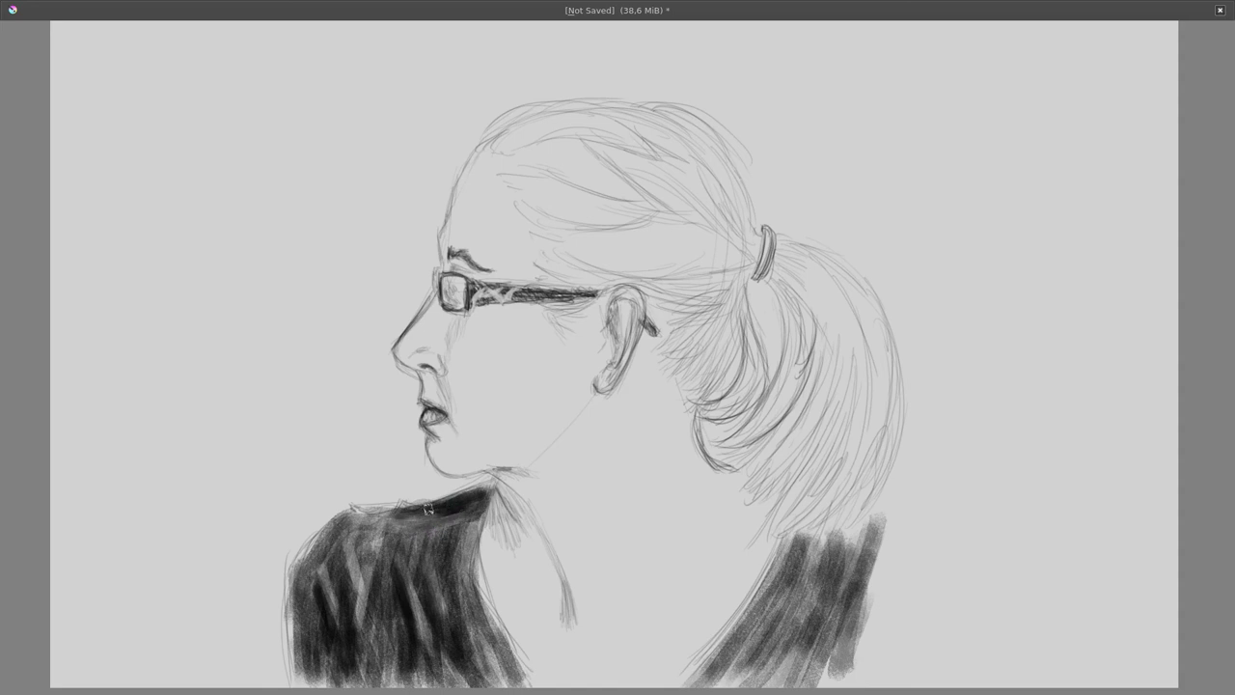
Darken the top of the right shirt, shade the neck and left collar grey, then switch brush presets
{"action": "left_click_drag", "start_coordinate": [818, 533], "coordinate": [799, 559]}
{"action": "left_click_drag", "start_coordinate": [856, 521], "coordinate": [791, 579]}
{"action": "left_click_drag", "start_coordinate": [754, 462], "coordinate": [770, 546]}
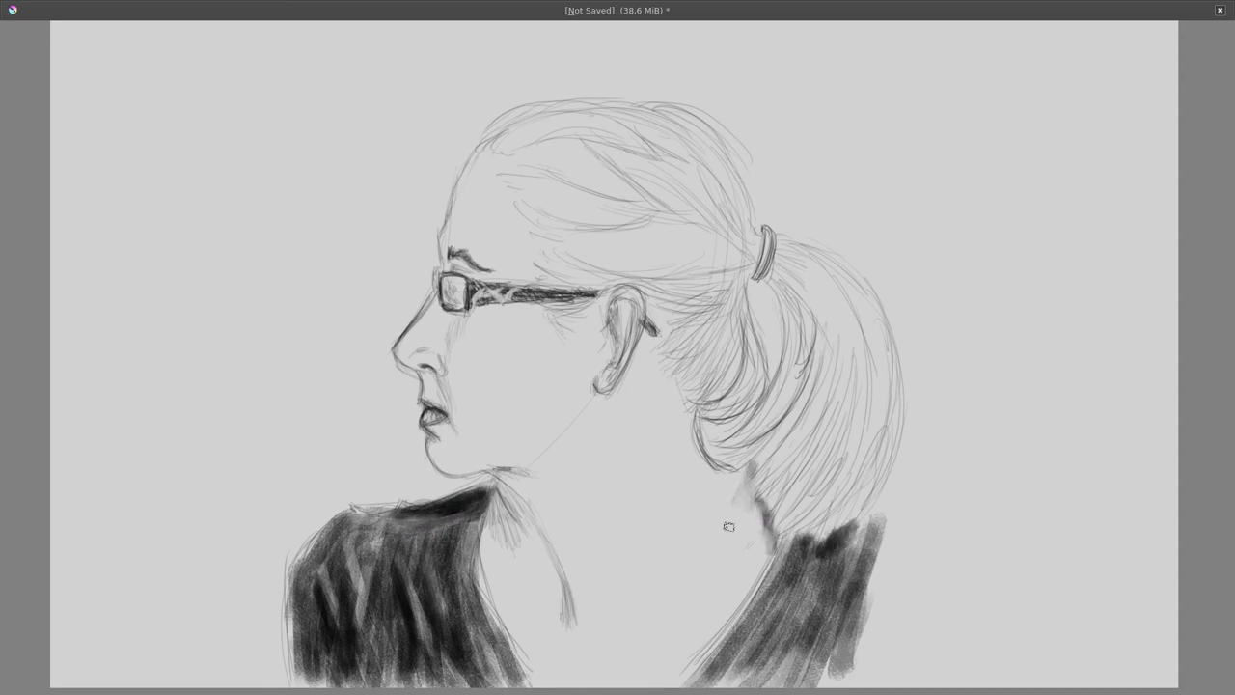
{"action": "mouse_move", "coordinate": [496, 494]}
{"action": "left_mouse_down"}
{"action": "mouse_move", "coordinate": [523, 552]}
{"action": "mouse_move", "coordinate": [600, 622]}
{"action": "mouse_move", "coordinate": [585, 627]}
{"action": "mouse_move", "coordinate": [604, 606]}
{"action": "mouse_move", "coordinate": [590, 619]}
{"action": "mouse_move", "coordinate": [502, 519]}
{"action": "left_mouse_up"}
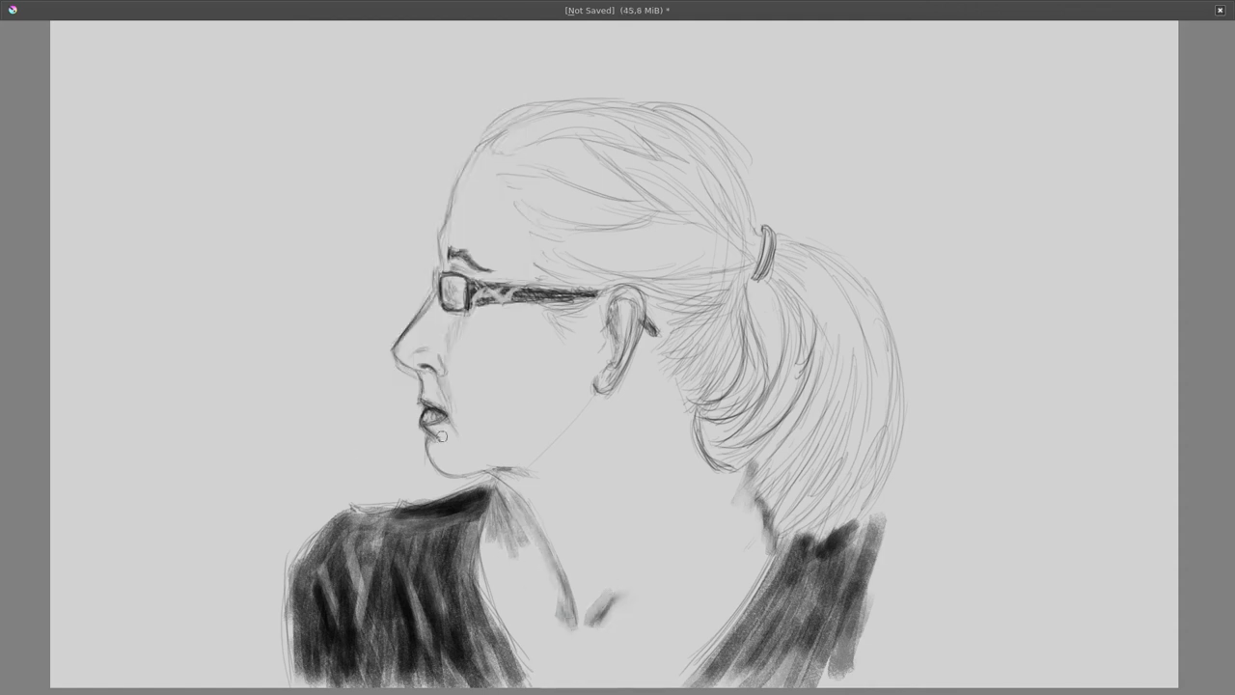
{"action": "key", "text": "F6"}
{"action": "left_click", "coordinate": [486, 129]}
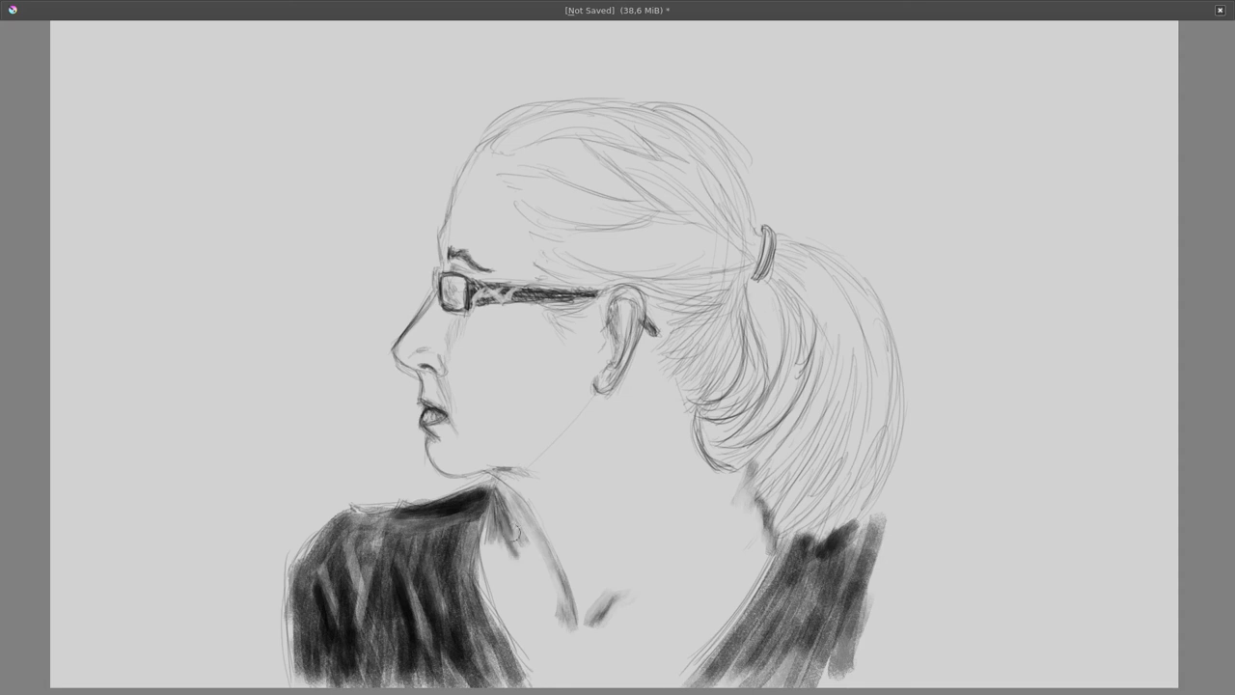
Switch to a finer brush preset and add dark strokes on the neck
{"action": "key", "text": "F6"}
{"action": "left_click", "coordinate": [353, 83]}
{"action": "key", "text": "F6"}
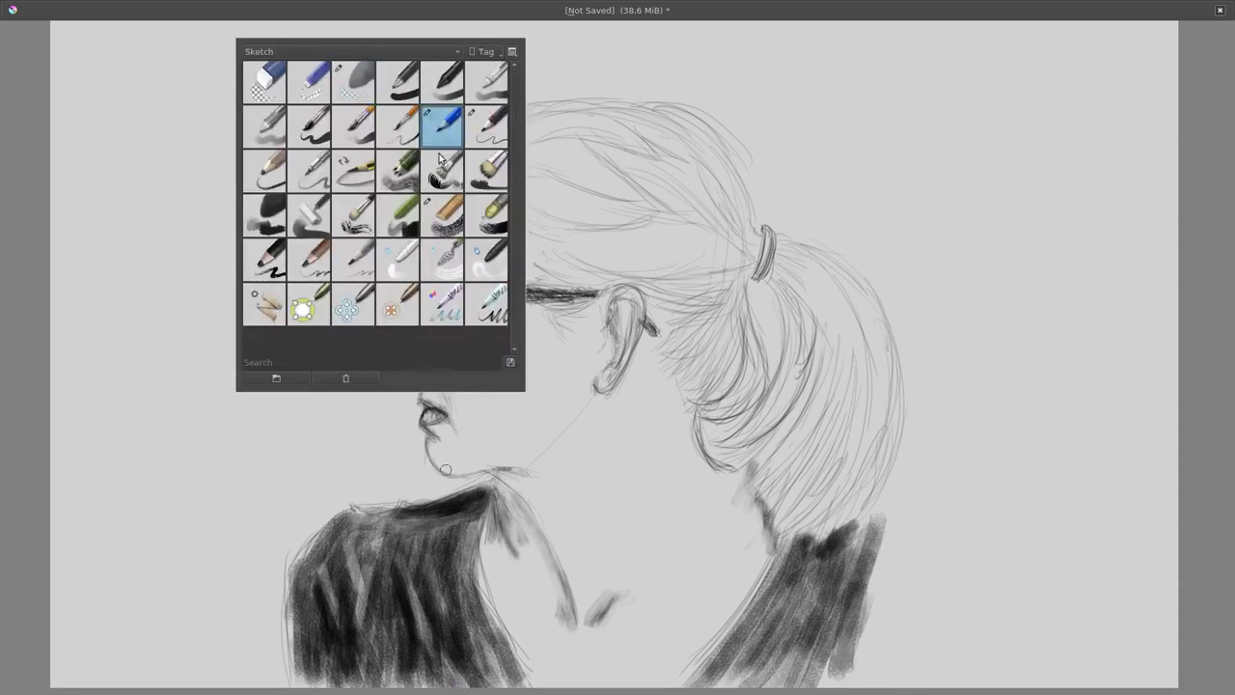
{"action": "left_click", "coordinate": [392, 311]}
{"action": "mouse_move", "coordinate": [494, 482]}
{"action": "left_mouse_down"}
{"action": "mouse_move", "coordinate": [521, 516]}
{"action": "mouse_move", "coordinate": [516, 545]}
{"action": "mouse_move", "coordinate": [526, 534]}
{"action": "left_mouse_up"}
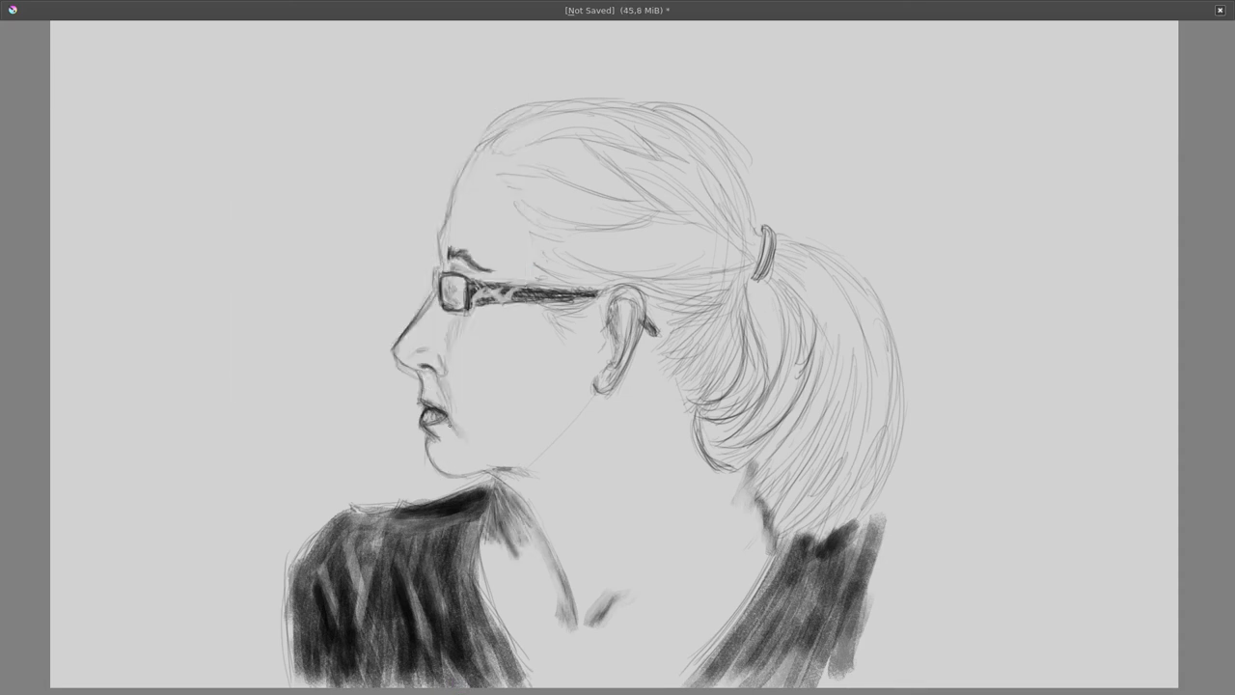
Lightly shade the cheek and jawline, undoing unwanted jaw and chin strokes
{"action": "left_click_drag", "start_coordinate": [522, 345], "coordinate": [526, 405]}
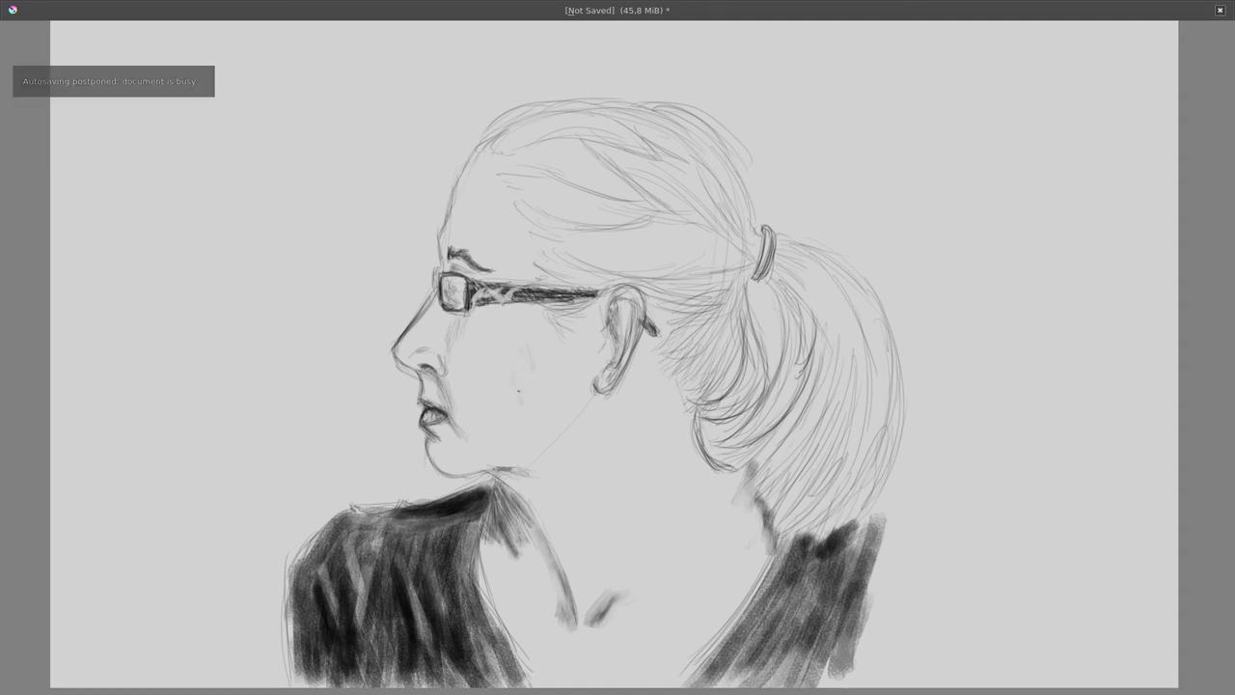
{"action": "mouse_move", "coordinate": [602, 396]}
{"action": "left_mouse_down"}
{"action": "mouse_move", "coordinate": [583, 435]}
{"action": "mouse_move", "coordinate": [647, 344]}
{"action": "mouse_move", "coordinate": [567, 445]}
{"action": "mouse_move", "coordinate": [535, 467]}
{"action": "left_mouse_up"}
{"action": "left_click_drag", "start_coordinate": [537, 461], "coordinate": [588, 410]}
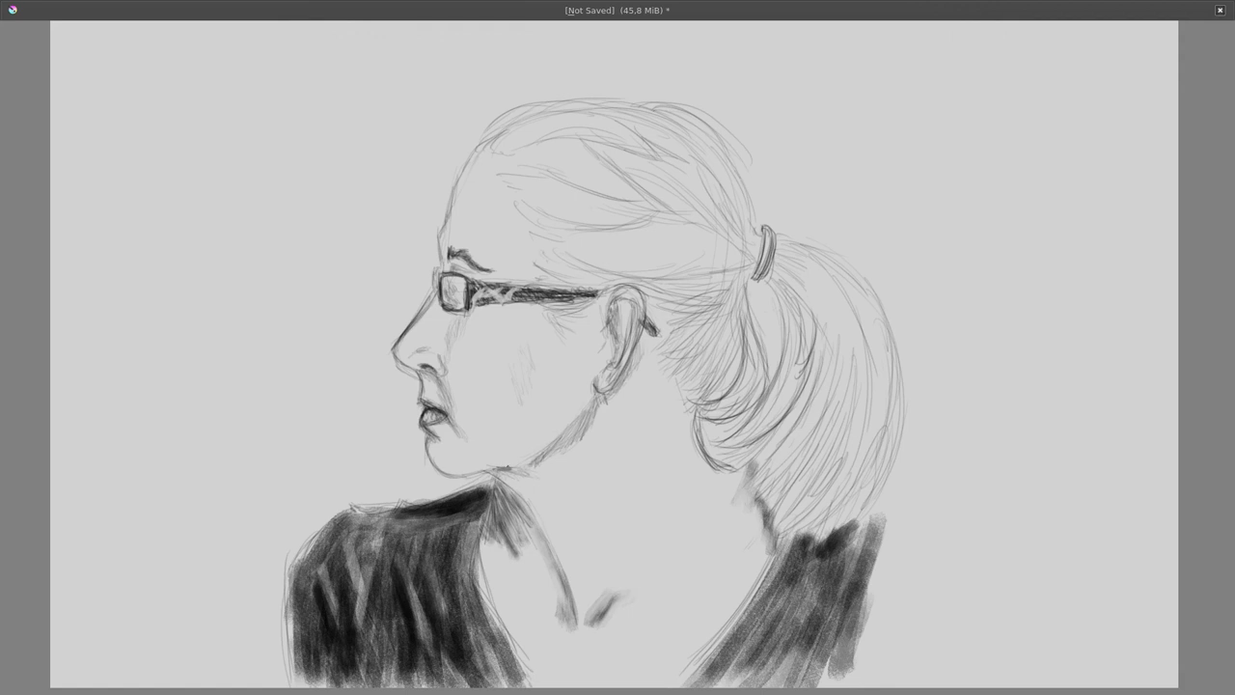
{"action": "mouse_move", "coordinate": [548, 477]}
{"action": "left_mouse_down"}
{"action": "mouse_move", "coordinate": [492, 469]}
{"action": "mouse_move", "coordinate": [554, 476]}
{"action": "left_mouse_up"}
{"action": "left_click_drag", "start_coordinate": [576, 411], "coordinate": [547, 450]}
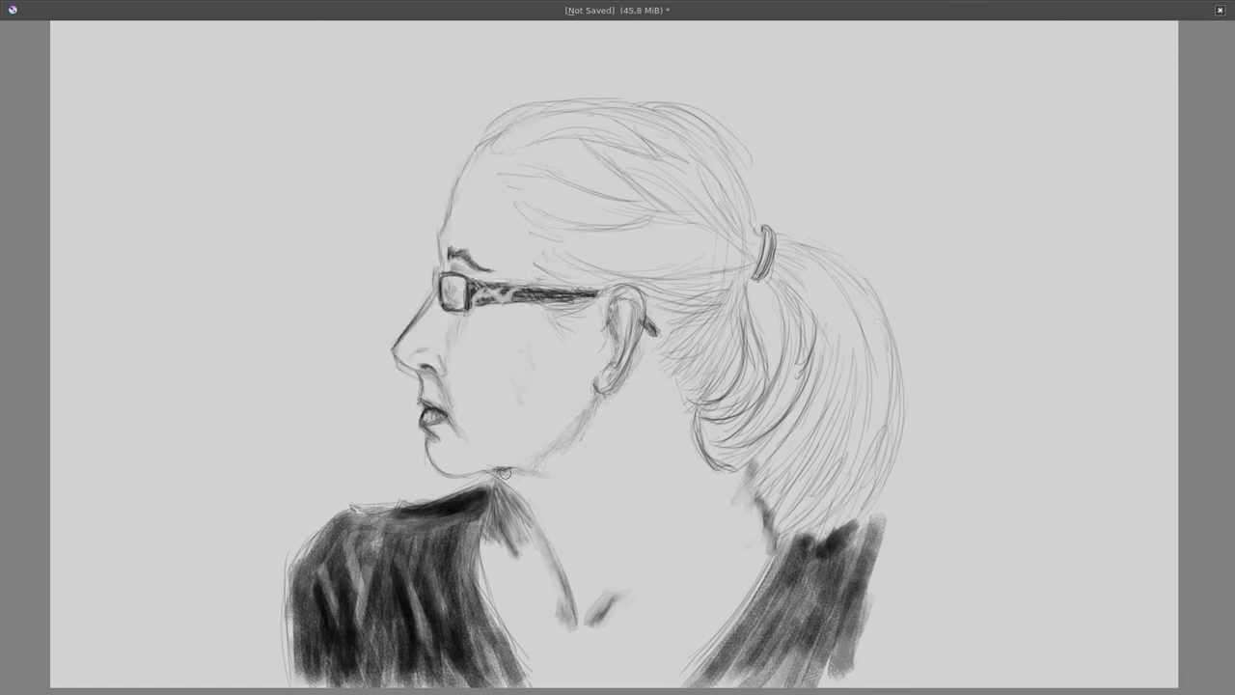
{"action": "key", "text": "ctrl+z"}
{"action": "mouse_move", "coordinate": [440, 433]}
{"action": "left_mouse_down"}
{"action": "mouse_move", "coordinate": [463, 440]}
{"action": "mouse_move", "coordinate": [462, 475]}
{"action": "mouse_move", "coordinate": [496, 463]}
{"action": "left_mouse_up"}
{"action": "key", "text": "ctrl+z"}
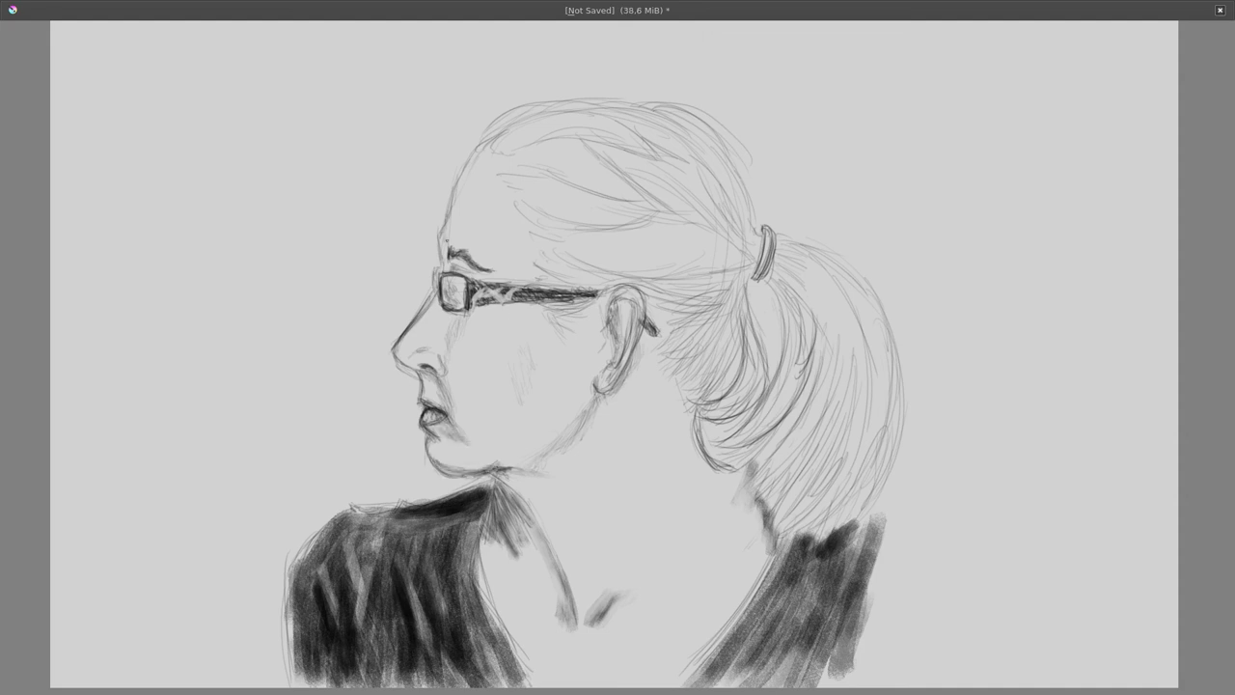
Darken the forehead line, brow, nose bridge and glasses frame
{"action": "mouse_move", "coordinate": [454, 198]}
{"action": "left_mouse_down"}
{"action": "mouse_move", "coordinate": [442, 256]}
{"action": "mouse_move", "coordinate": [488, 277]}
{"action": "left_mouse_up"}
{"action": "left_click_drag", "start_coordinate": [450, 203], "coordinate": [444, 268]}
{"action": "left_click_drag", "start_coordinate": [490, 143], "coordinate": [461, 208]}
{"action": "mouse_move", "coordinate": [436, 291]}
{"action": "left_mouse_down"}
{"action": "mouse_move", "coordinate": [405, 336]}
{"action": "mouse_move", "coordinate": [435, 276]}
{"action": "mouse_move", "coordinate": [442, 307]}
{"action": "mouse_move", "coordinate": [481, 305]}
{"action": "left_mouse_up"}
Trace the back edge of the ear and add inner-ear detail strokes
{"action": "mouse_move", "coordinate": [618, 289]}
{"action": "left_mouse_down"}
{"action": "mouse_move", "coordinate": [637, 359]}
{"action": "mouse_move", "coordinate": [592, 388]}
{"action": "left_mouse_up"}
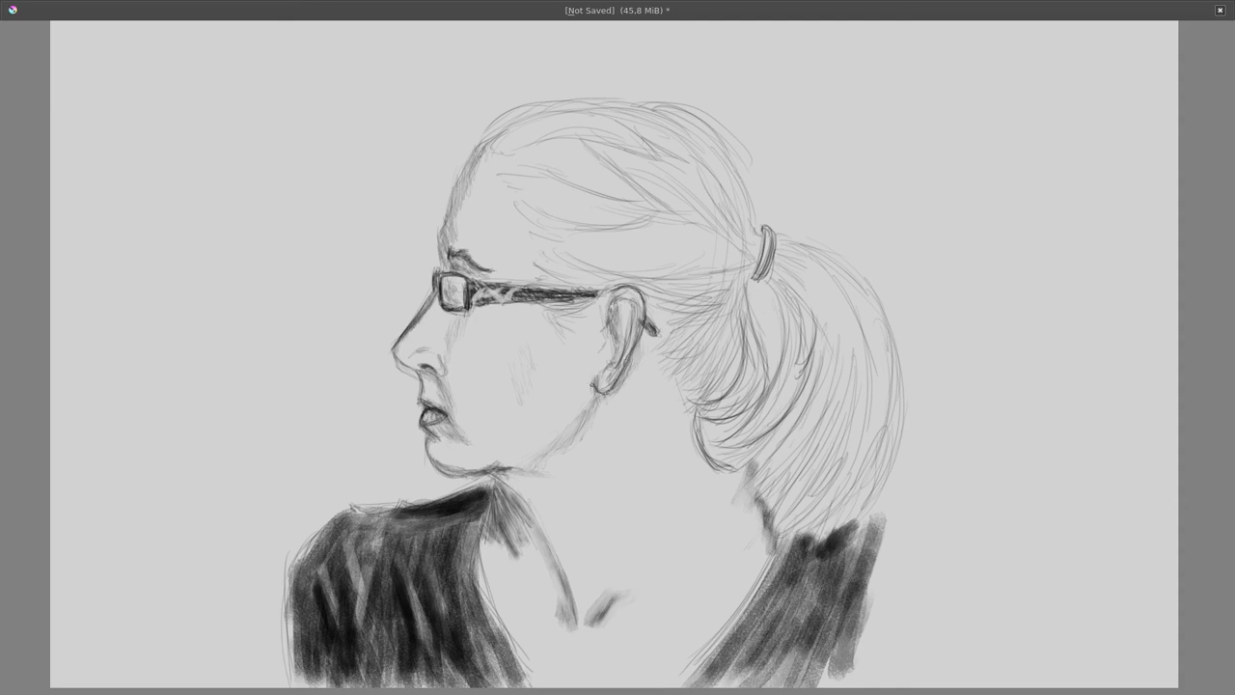
{"action": "left_click_drag", "start_coordinate": [614, 322], "coordinate": [606, 350]}
{"action": "mouse_move", "coordinate": [627, 295]}
{"action": "left_mouse_down"}
{"action": "mouse_move", "coordinate": [610, 323]}
{"action": "mouse_move", "coordinate": [612, 307]}
{"action": "left_mouse_up"}
{"action": "mouse_move", "coordinate": [614, 290]}
{"action": "left_mouse_down"}
{"action": "mouse_move", "coordinate": [604, 307]}
{"action": "mouse_move", "coordinate": [617, 338]}
{"action": "left_mouse_up"}
{"action": "left_click_drag", "start_coordinate": [617, 350], "coordinate": [606, 381]}
{"action": "left_click_drag", "start_coordinate": [631, 301], "coordinate": [619, 362]}
{"action": "left_click_drag", "start_coordinate": [627, 353], "coordinate": [606, 388]}
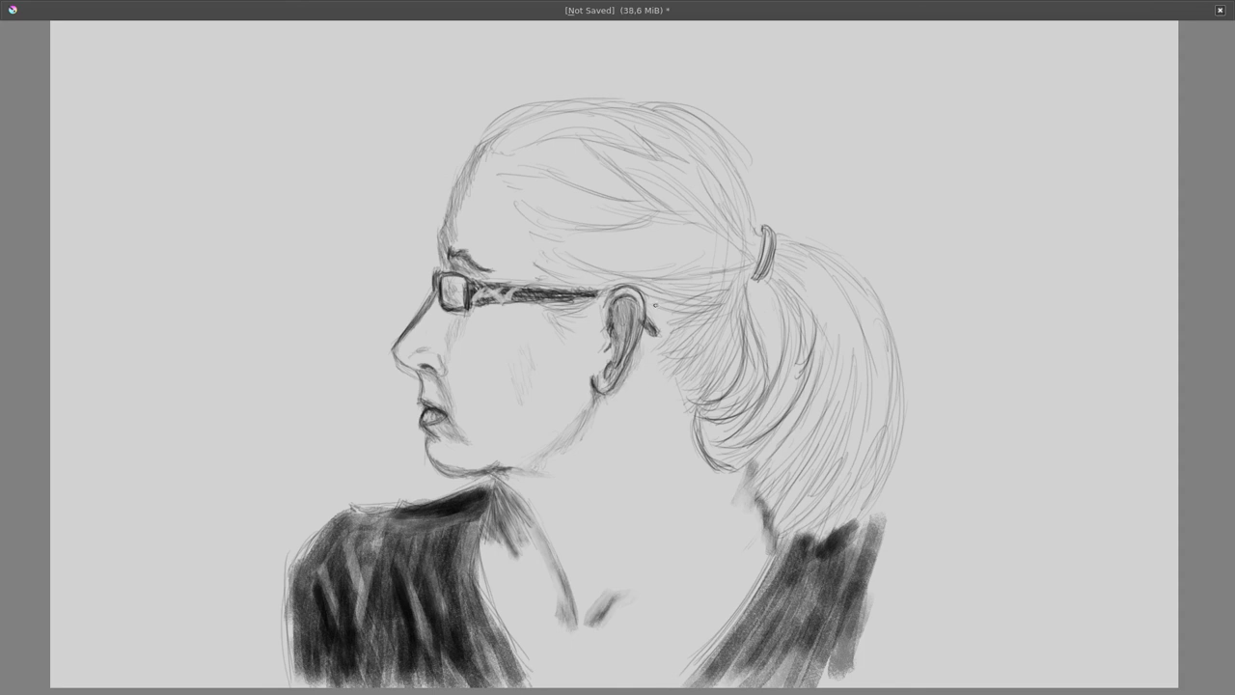
{"action": "key", "text": "ctrl+z"}
{"action": "key", "text": "ctrl+z"}
{"action": "key", "text": "ctrl+z"}
{"action": "key", "text": "ctrl+z"}
{"action": "key", "text": "ctrl+z"}
{"action": "key", "text": "ctrl+z"}
{"action": "left_click_drag", "start_coordinate": [612, 341], "coordinate": [600, 392]}
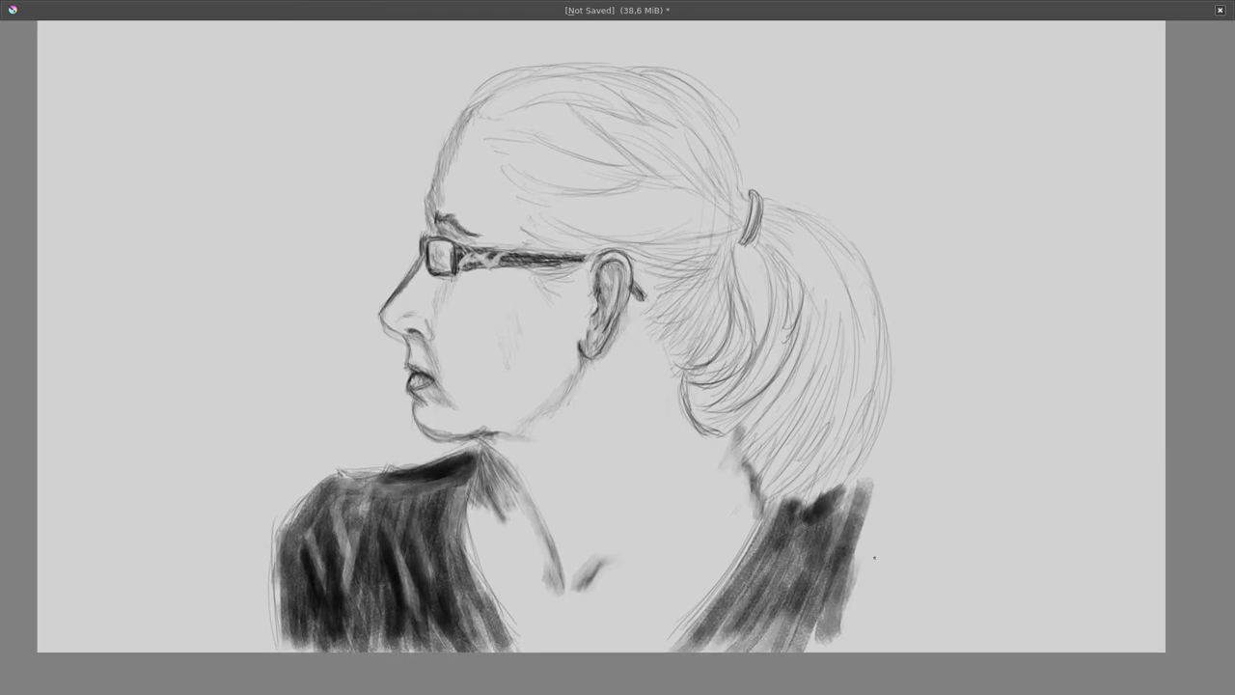
Draw a small handwritten signature beside the right shoulder at the lower right
{"action": "left_click_drag", "start_coordinate": [873, 569], "coordinate": [913, 543]}
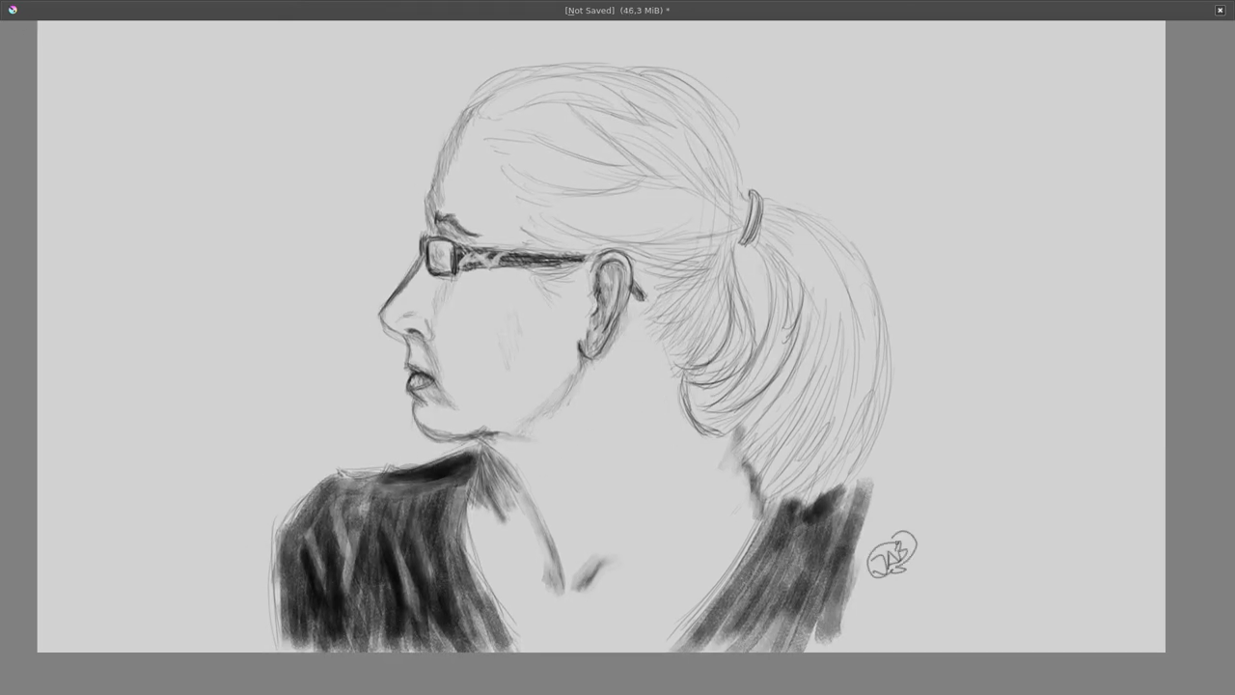